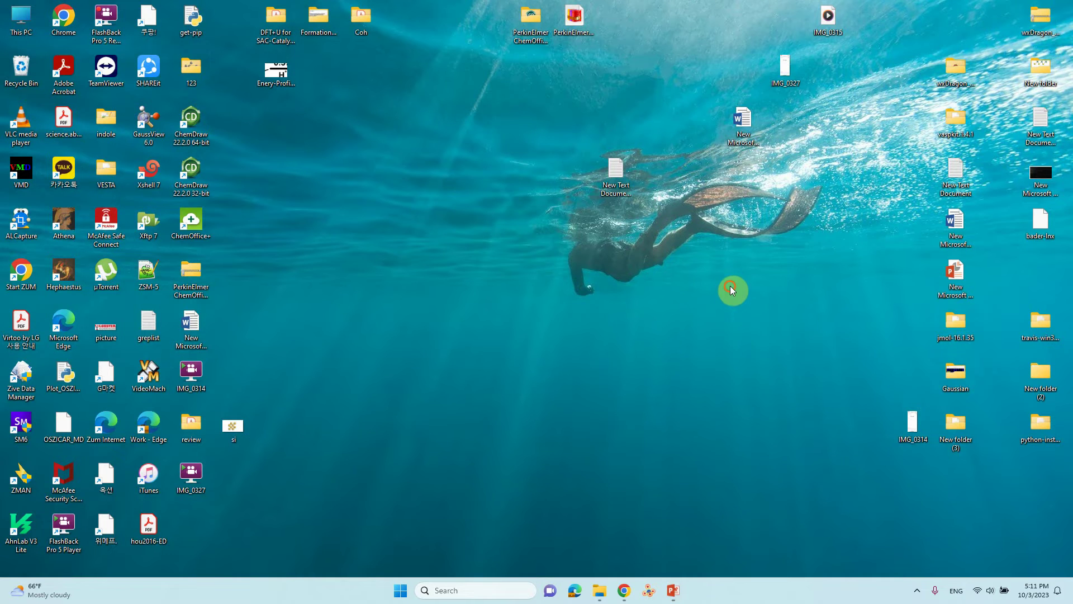
{"action": "left_click", "coordinate": [599, 590]}
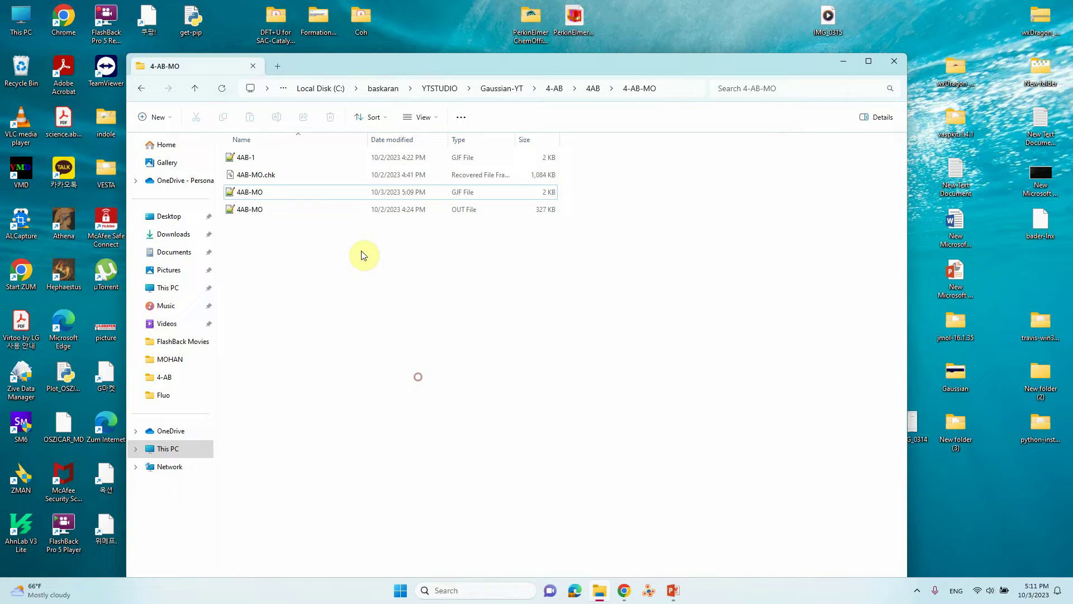
{"action": "left_click", "coordinate": [195, 87]}
{"action": "left_click", "coordinate": [259, 177]}
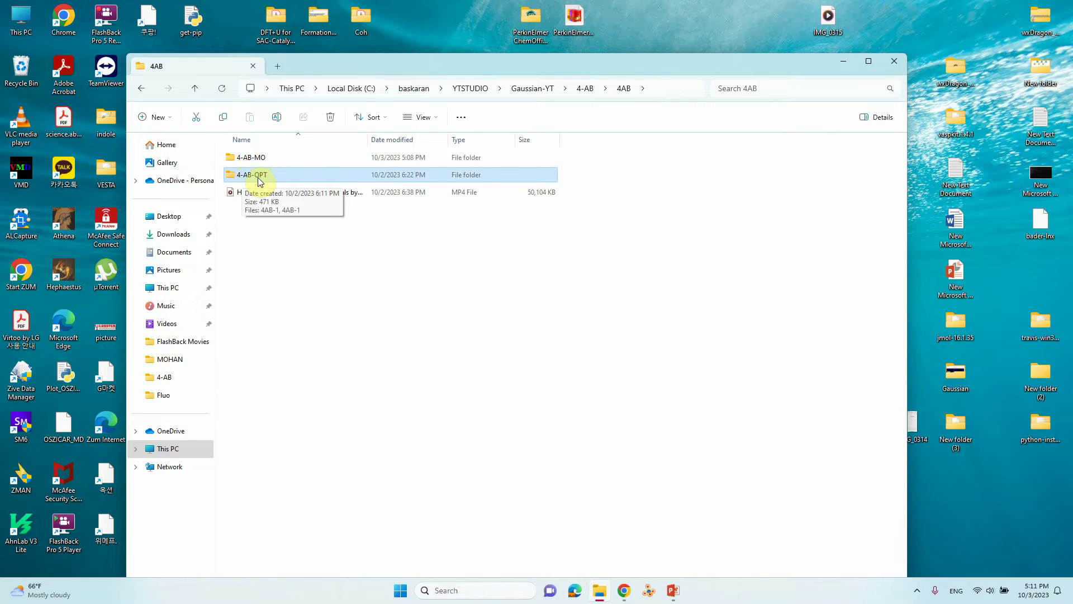
{"action": "double_click", "coordinate": [254, 176]}
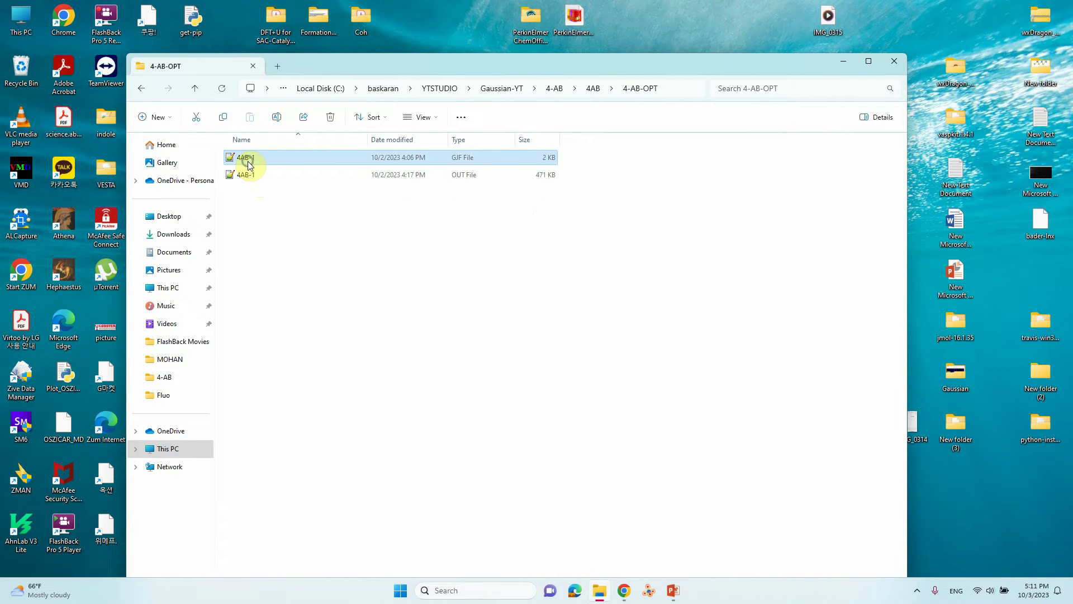
{"action": "right_click", "coordinate": [247, 163]}
{"action": "left_click", "coordinate": [282, 199]}
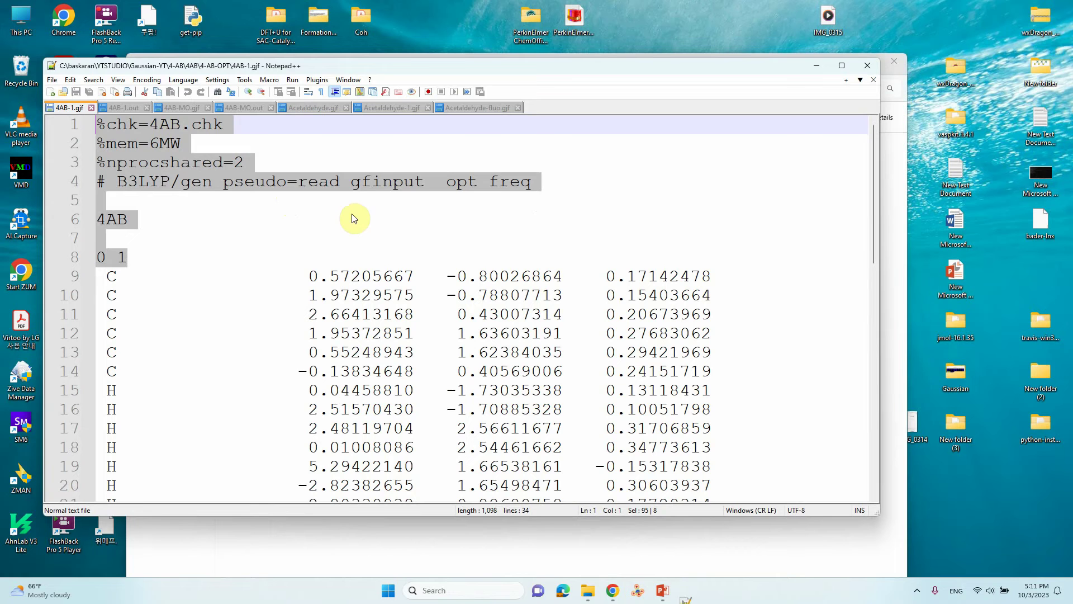
{"action": "left_click", "coordinate": [435, 238]}
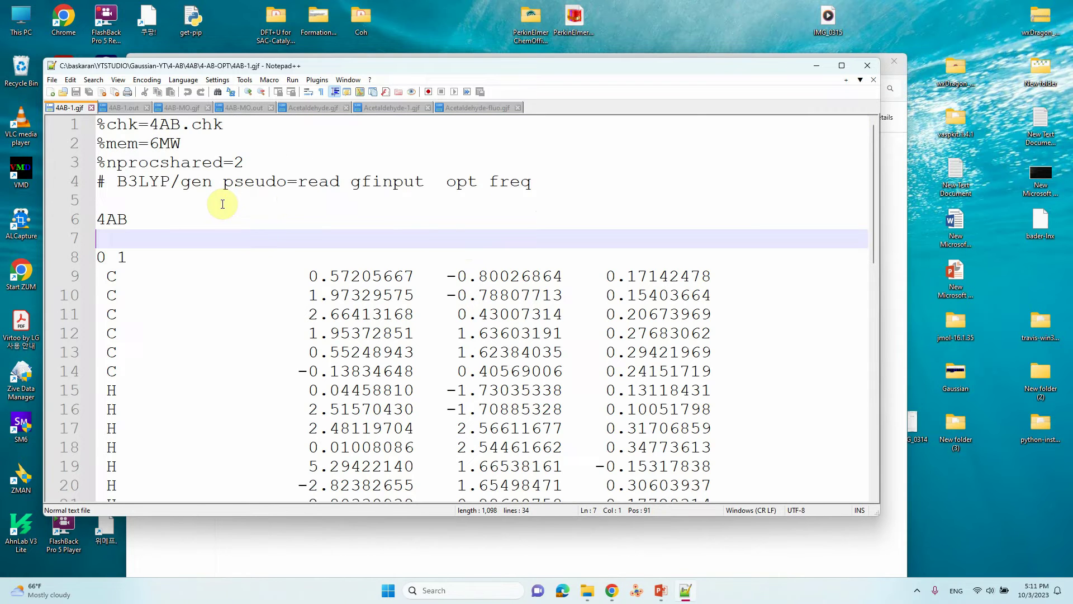
{"action": "scroll", "coordinate": [258, 224], "scroll_direction": "down", "scroll_amount": 3}
{"action": "scroll", "coordinate": [271, 235], "scroll_direction": "down", "scroll_amount": 3}
{"action": "left_click", "coordinate": [151, 277]}
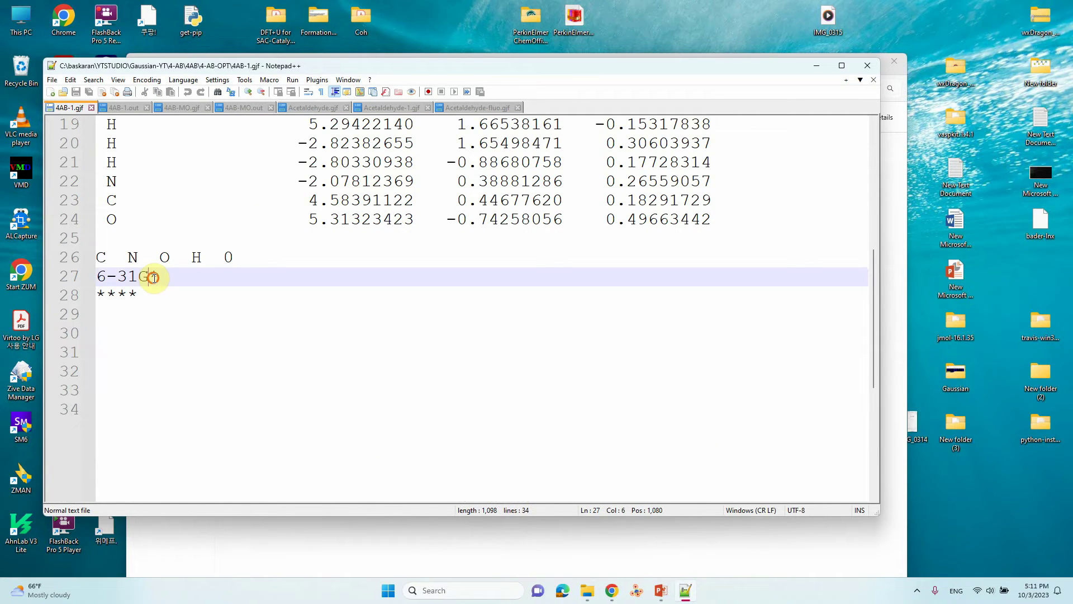
{"action": "scroll", "coordinate": [175, 281], "scroll_direction": "up", "scroll_amount": 6}
{"action": "left_click", "coordinate": [51, 79]}
{"action": "left_click", "coordinate": [83, 242]}
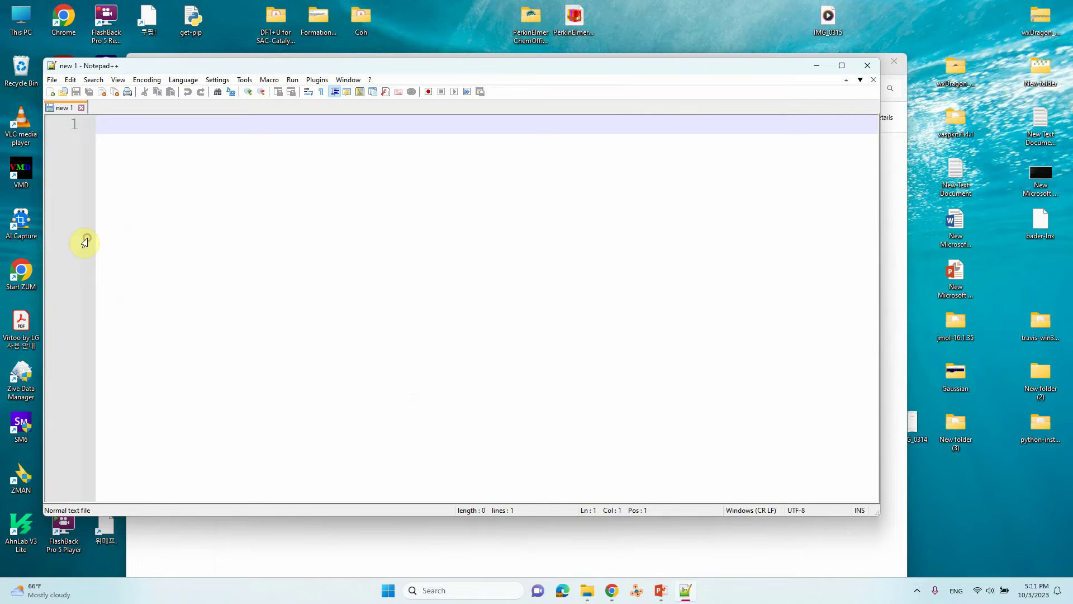
{"action": "left_click", "coordinate": [809, 67]}
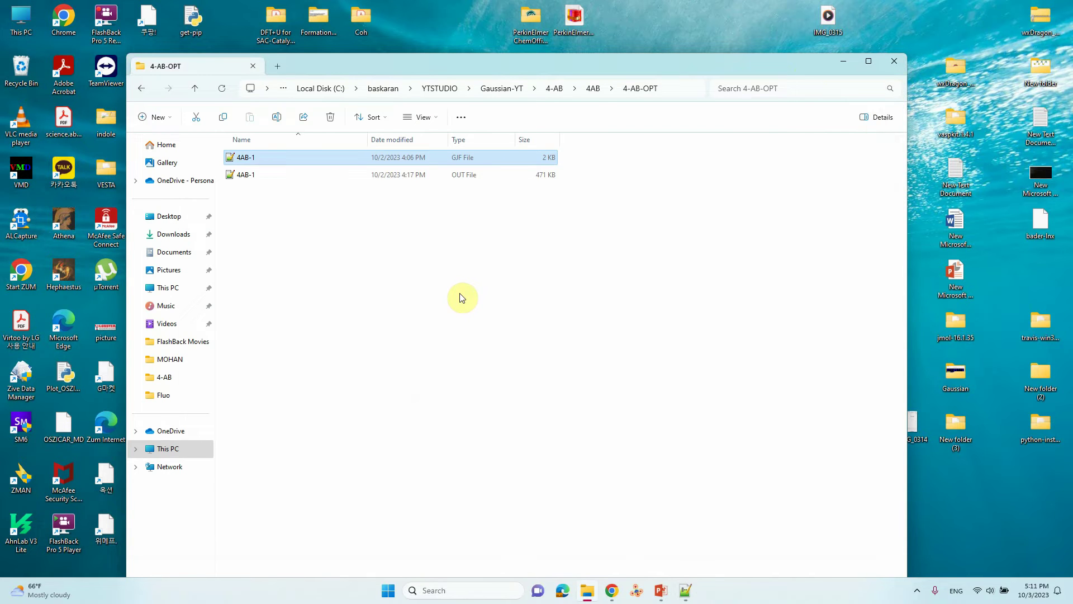
{"action": "left_click", "coordinate": [198, 86]}
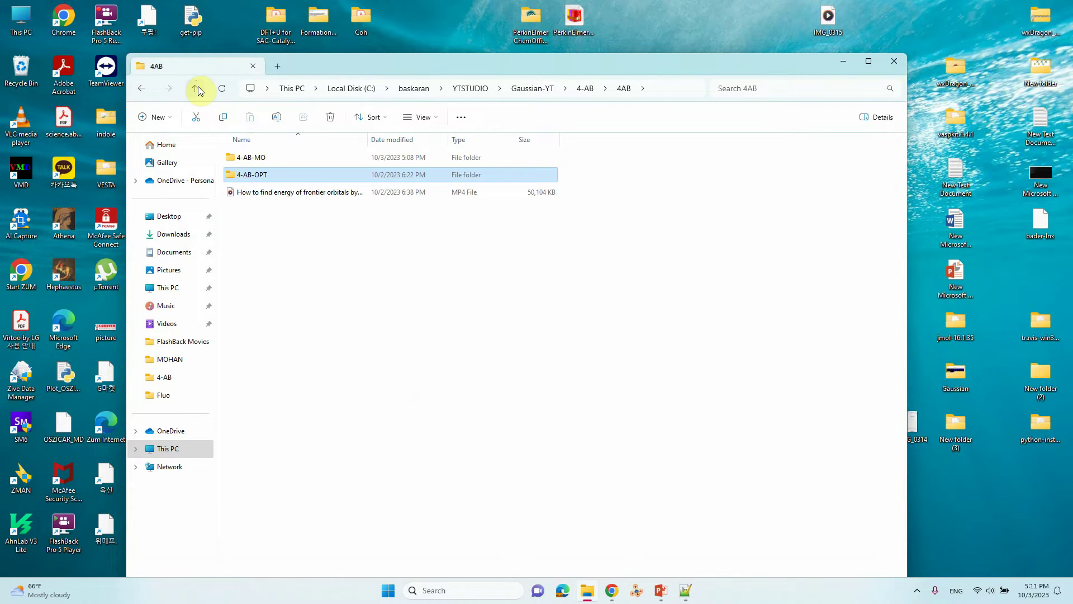
Open 4AB-MO.gjf from the 4-AB-MO folder, highlight its IOP(6/7=3) route keyword, then close Notepad++.
{"action": "double_click", "coordinate": [260, 159]}
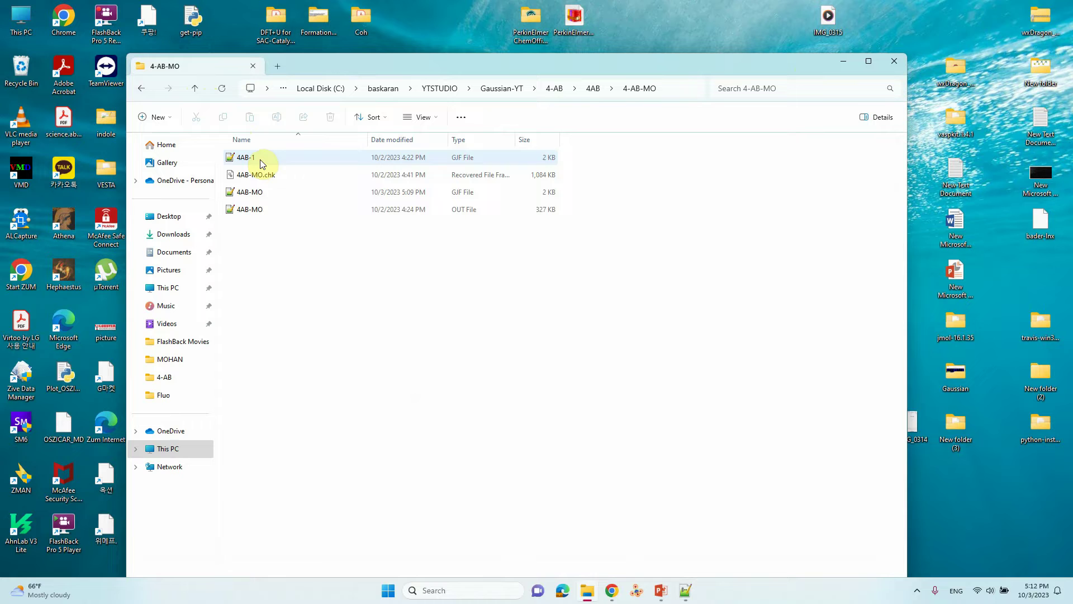
{"action": "right_click", "coordinate": [254, 197]}
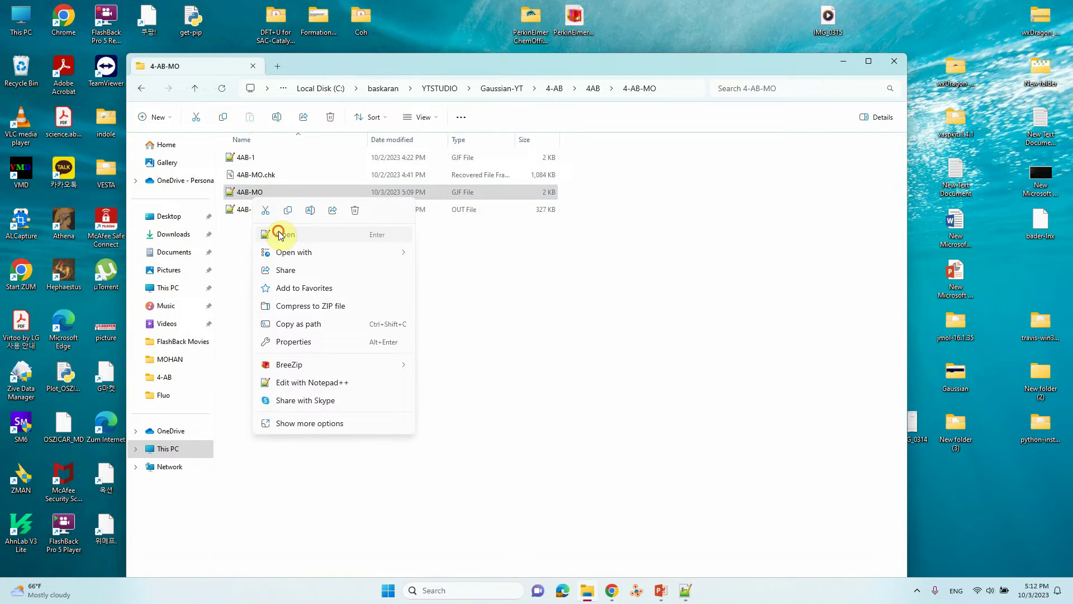
{"action": "left_click", "coordinate": [282, 234]}
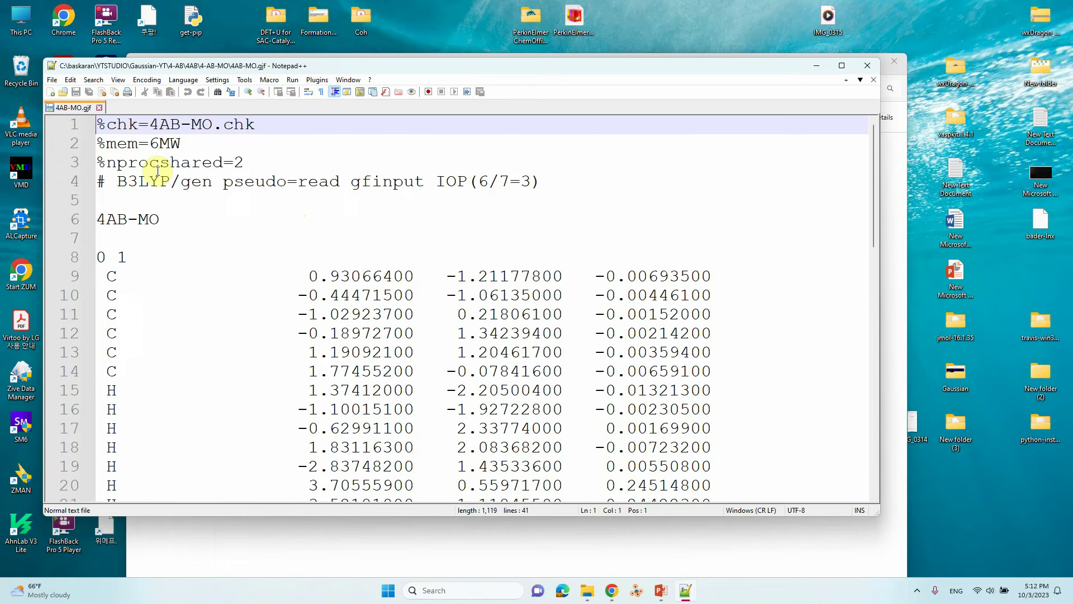
{"action": "left_click_drag", "start_coordinate": [435, 181], "coordinate": [539, 182]}
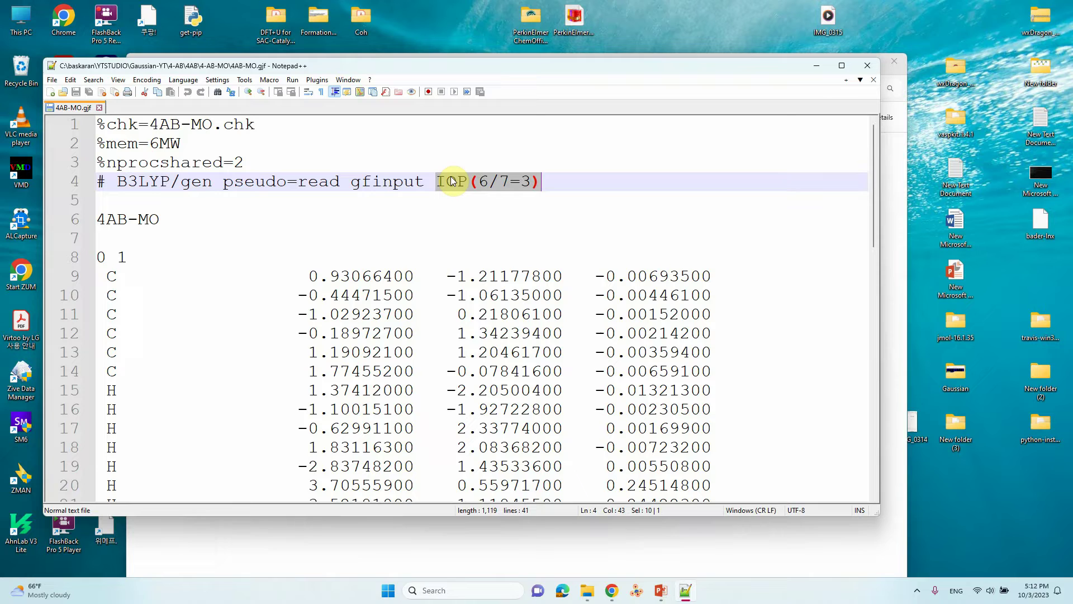
{"action": "left_click", "coordinate": [868, 65]}
{"action": "left_click", "coordinate": [514, 328]}
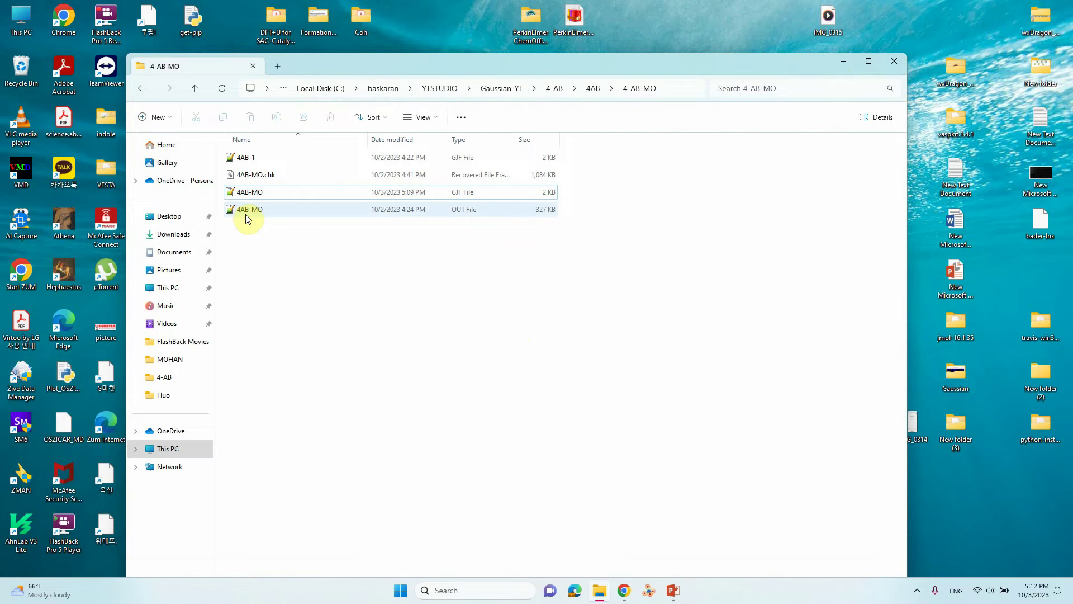
{"action": "mouse_move", "coordinate": [249, 209]}
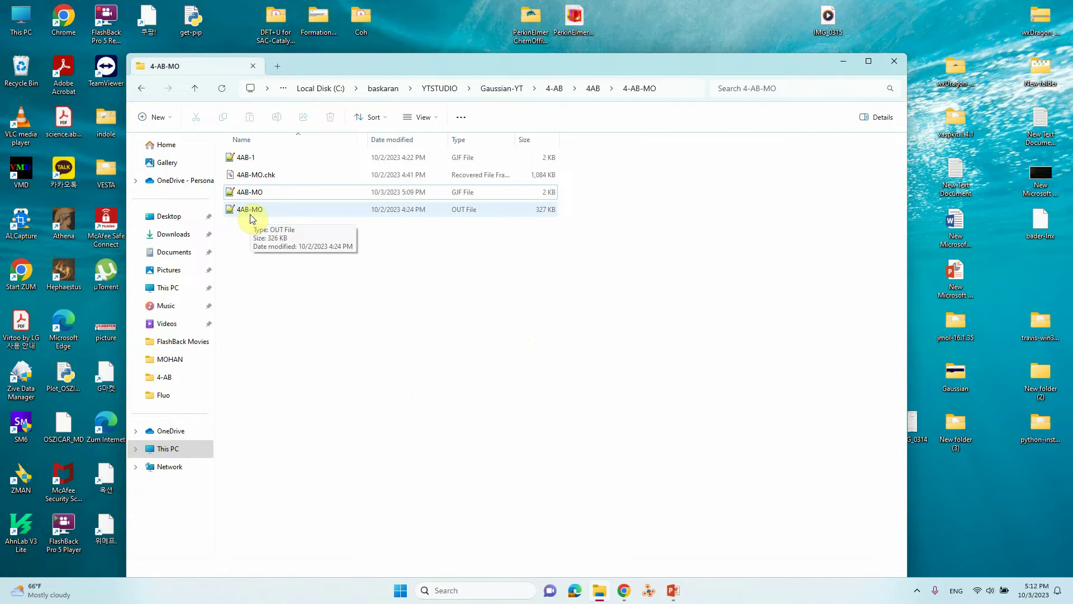
Open the 4AB-MO output file in a maximized Notepad++ window.
{"action": "left_click", "coordinate": [250, 214]}
{"action": "right_click", "coordinate": [251, 212]}
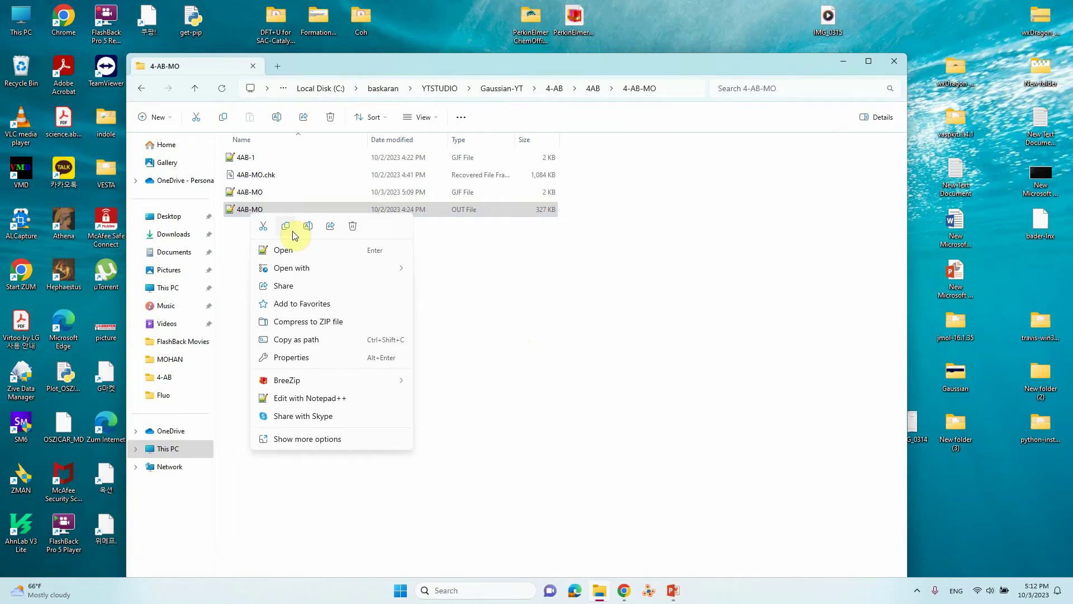
{"action": "left_click", "coordinate": [287, 250]}
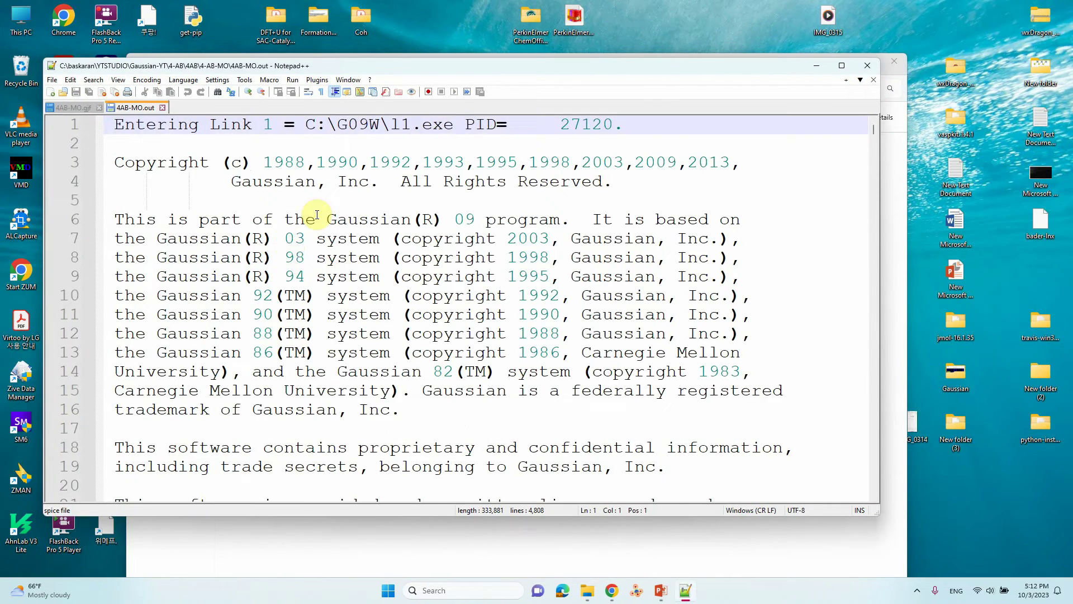
{"action": "scroll", "coordinate": [409, 192], "scroll_direction": "down", "scroll_amount": 8}
{"action": "scroll", "coordinate": [412, 191], "scroll_direction": "down", "scroll_amount": 15}
{"action": "left_click_drag", "start_coordinate": [607, 67], "coordinate": [603, 42]}
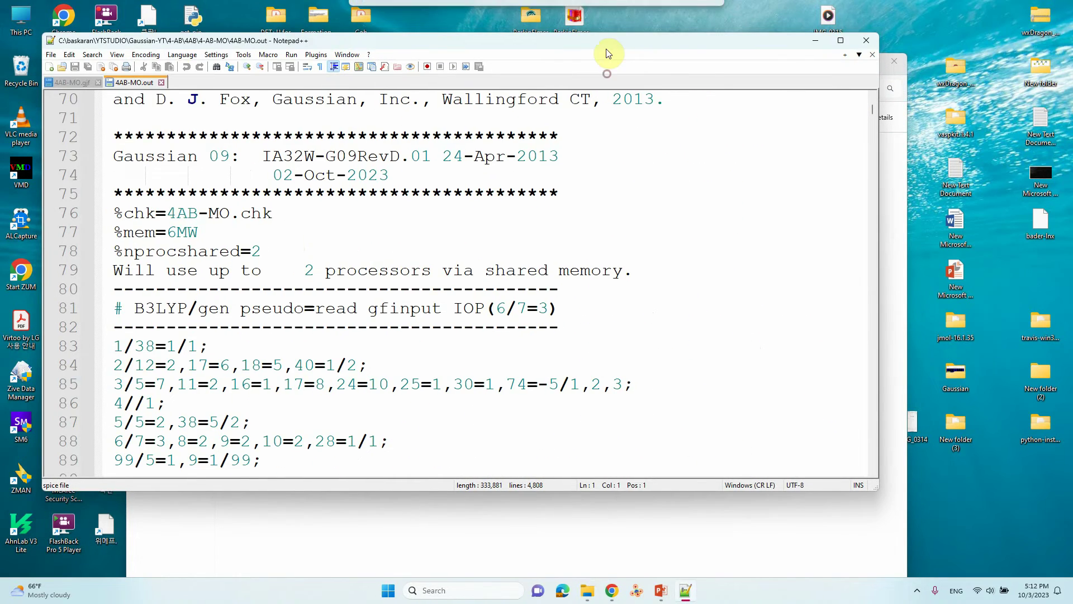
{"action": "scroll", "coordinate": [701, 112], "scroll_direction": "down", "scroll_amount": 7}
{"action": "scroll", "coordinate": [787, 129], "scroll_direction": "up", "scroll_amount": 7}
{"action": "key", "text": "alt+F4"}
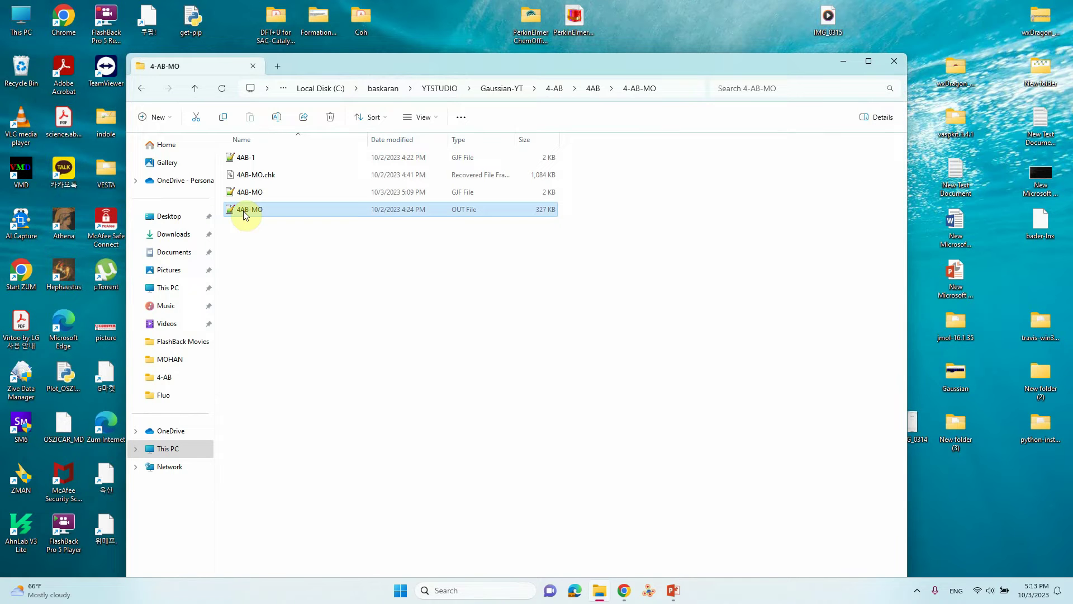
{"action": "right_click", "coordinate": [243, 211]}
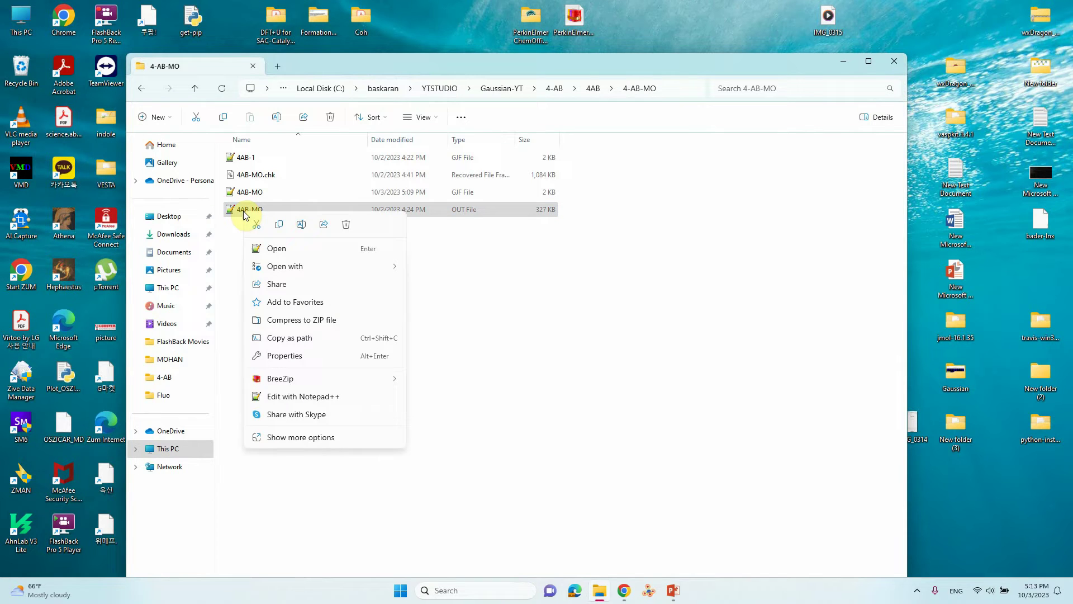
{"action": "left_click", "coordinate": [278, 249]}
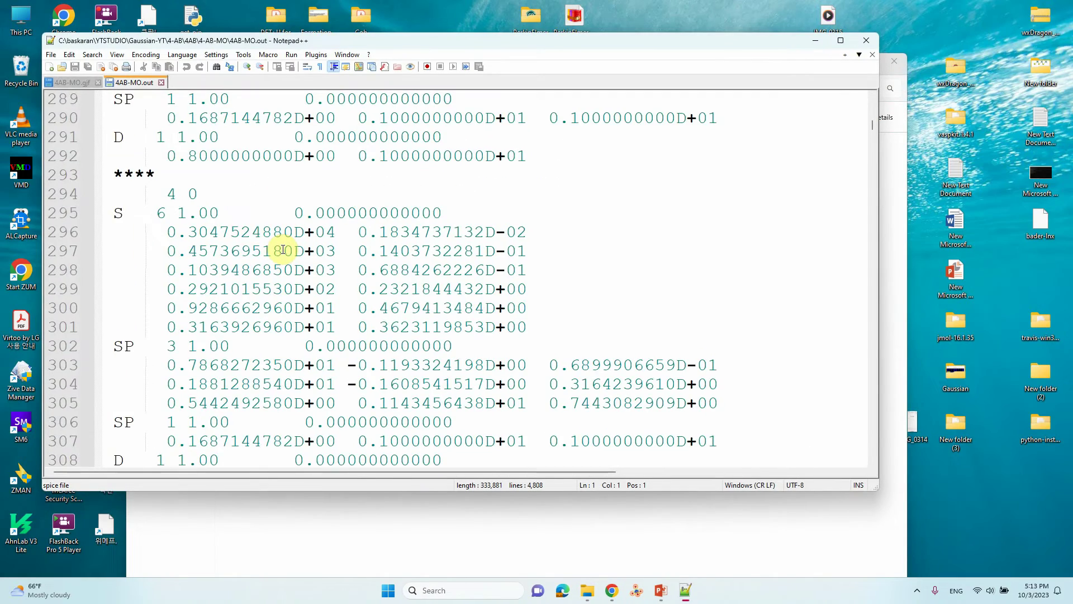
{"action": "scroll", "coordinate": [671, 192], "scroll_direction": "up", "scroll_amount": 5}
{"action": "left_click_drag", "start_coordinate": [872, 123], "coordinate": [874, 100]}
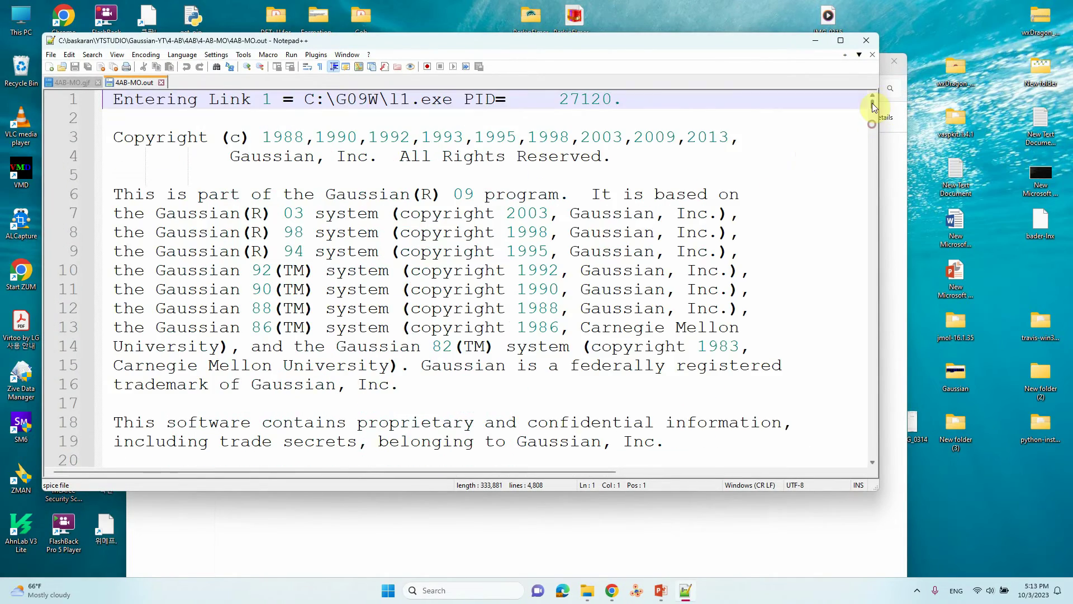
{"action": "scroll", "coordinate": [668, 237], "scroll_direction": "down", "scroll_amount": 18}
{"action": "scroll", "coordinate": [685, 323], "scroll_direction": "down", "scroll_amount": 19}
{"action": "scroll", "coordinate": [695, 312], "scroll_direction": "down", "scroll_amount": 17}
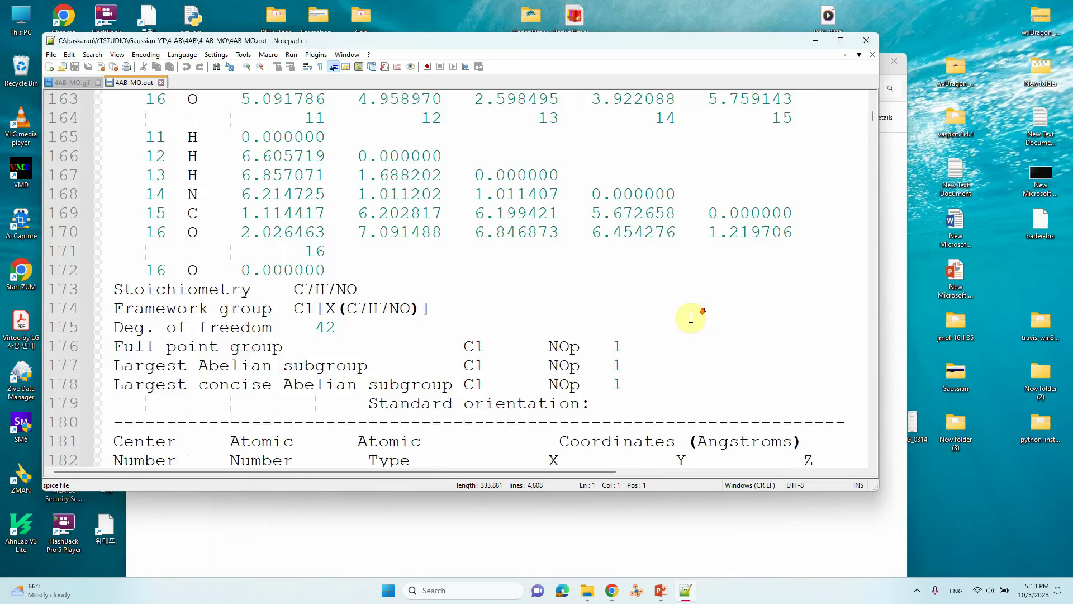
{"action": "scroll", "coordinate": [690, 318], "scroll_direction": "down", "scroll_amount": 17}
{"action": "scroll", "coordinate": [694, 317], "scroll_direction": "down", "scroll_amount": 17}
{"action": "scroll", "coordinate": [690, 307], "scroll_direction": "down", "scroll_amount": 20}
{"action": "scroll", "coordinate": [690, 310], "scroll_direction": "down", "scroll_amount": 19}
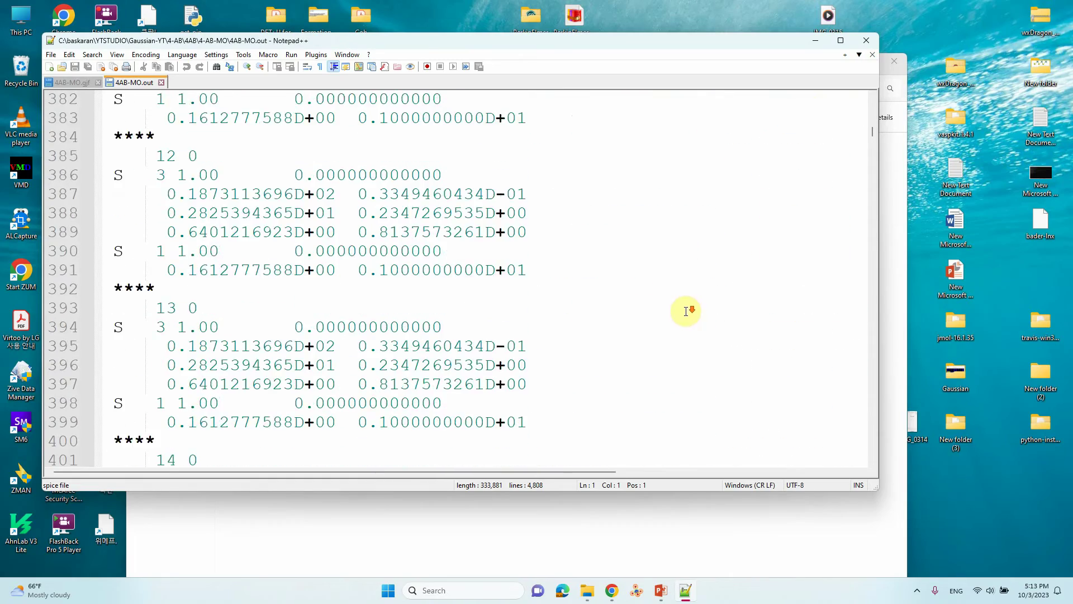
{"action": "scroll", "coordinate": [690, 307], "scroll_direction": "down", "scroll_amount": 19}
{"action": "scroll", "coordinate": [678, 303], "scroll_direction": "down", "scroll_amount": 19}
{"action": "scroll", "coordinate": [666, 307], "scroll_direction": "down", "scroll_amount": 9}
{"action": "scroll", "coordinate": [678, 304], "scroll_direction": "up", "scroll_amount": 5}
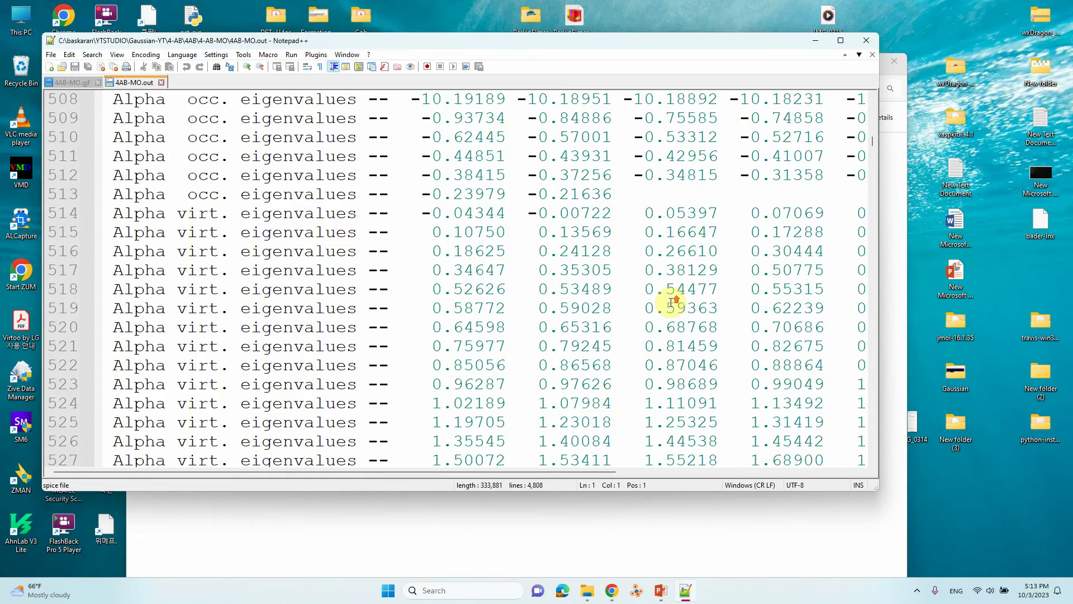
{"action": "scroll", "coordinate": [674, 305], "scroll_direction": "up", "scroll_amount": 5}
{"action": "scroll", "coordinate": [676, 304], "scroll_direction": "down", "scroll_amount": 1}
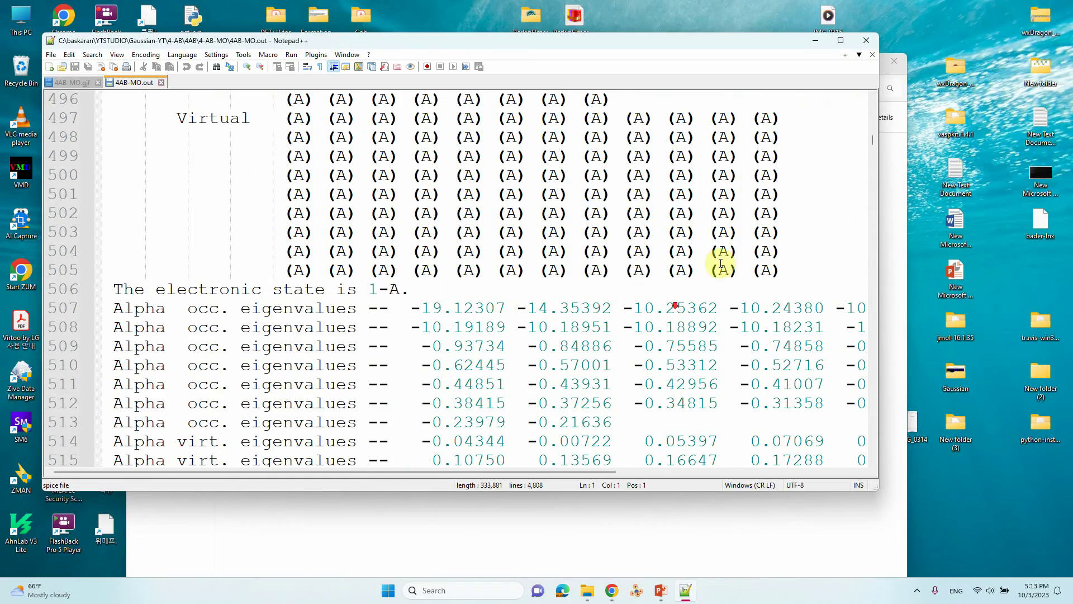
{"action": "left_click", "coordinate": [840, 40]}
{"action": "scroll", "coordinate": [587, 159], "scroll_direction": "up", "scroll_amount": 12}
{"action": "scroll", "coordinate": [503, 226], "scroll_direction": "down", "scroll_amount": 7}
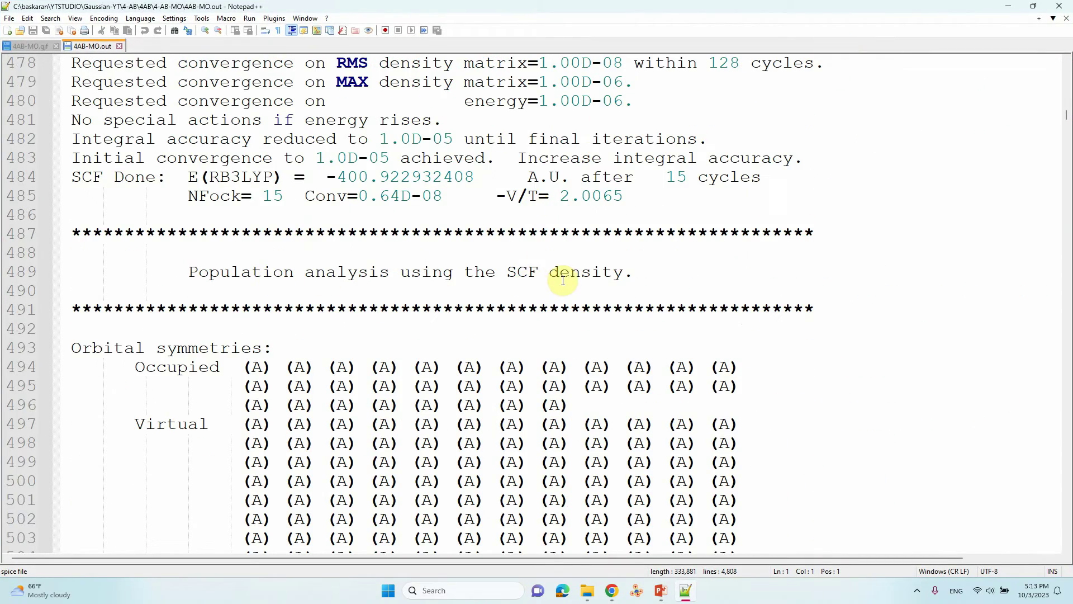
{"action": "scroll", "coordinate": [566, 284], "scroll_direction": "down", "scroll_amount": 8}
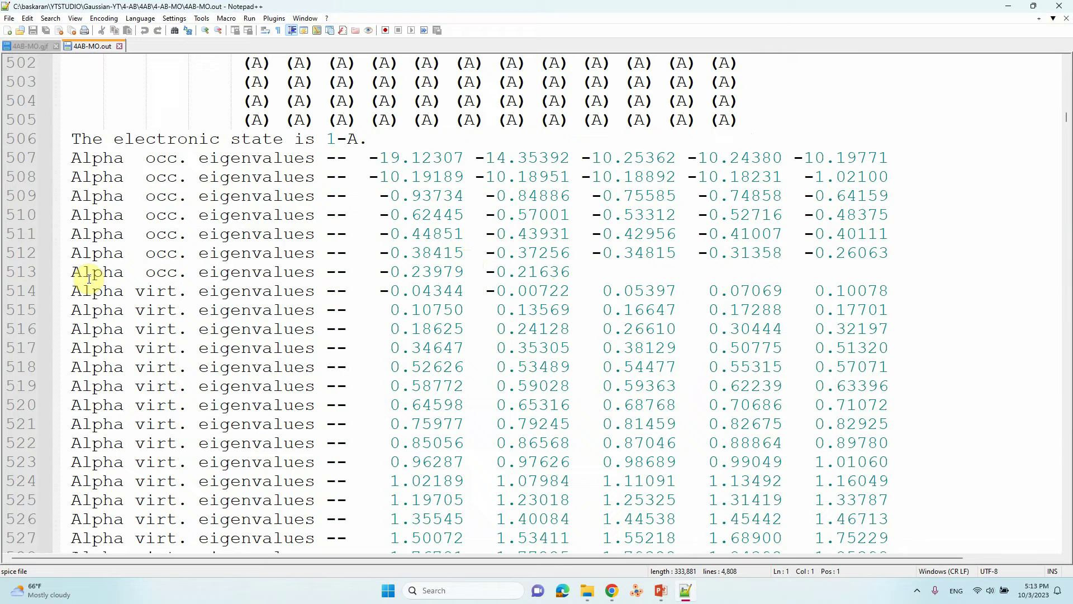
Highlight the HOMO value -0.21636 on line 513 and LUMO -0.04344 on line 514.
{"action": "left_click", "coordinate": [120, 272]}
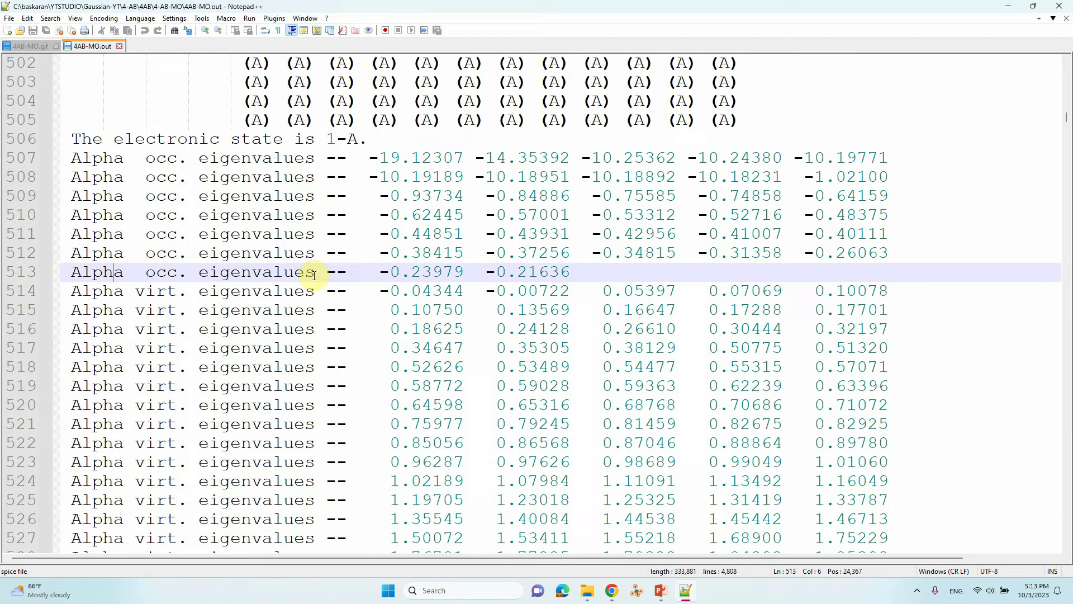
{"action": "mouse_move", "coordinate": [503, 271]}
{"action": "left_mouse_down"}
{"action": "mouse_move", "coordinate": [488, 271]}
{"action": "mouse_move", "coordinate": [573, 269]}
{"action": "left_mouse_up"}
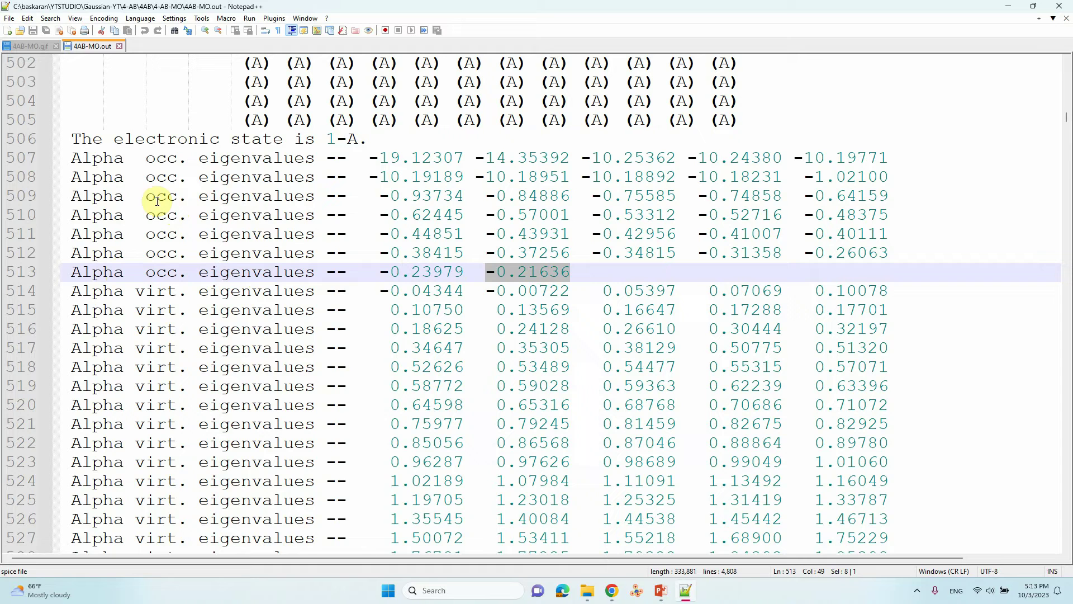
{"action": "left_click", "coordinate": [544, 271]}
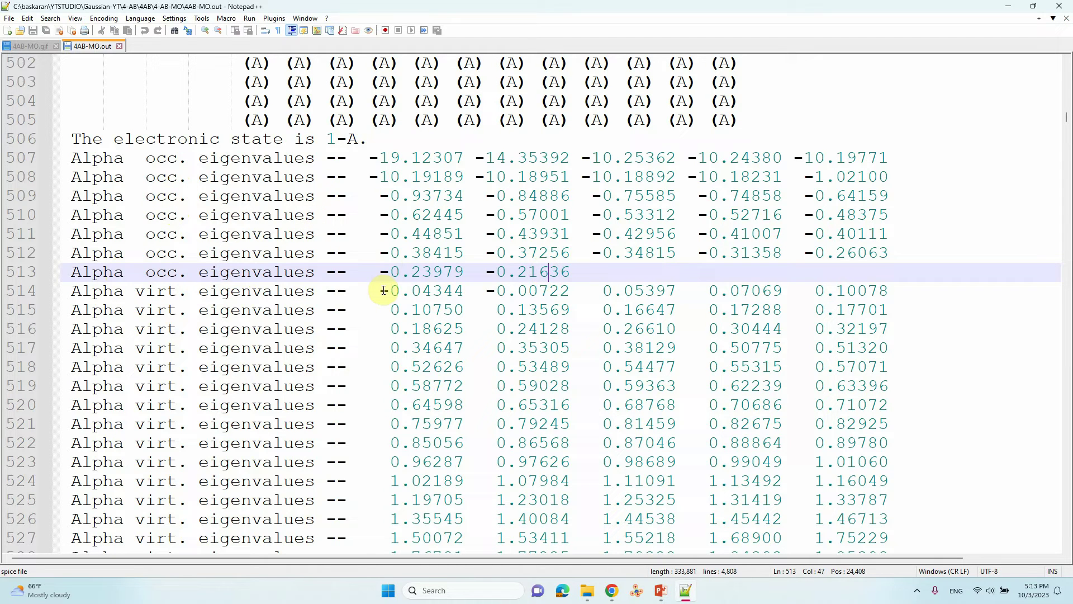
{"action": "left_click_drag", "start_coordinate": [381, 291], "coordinate": [466, 289]}
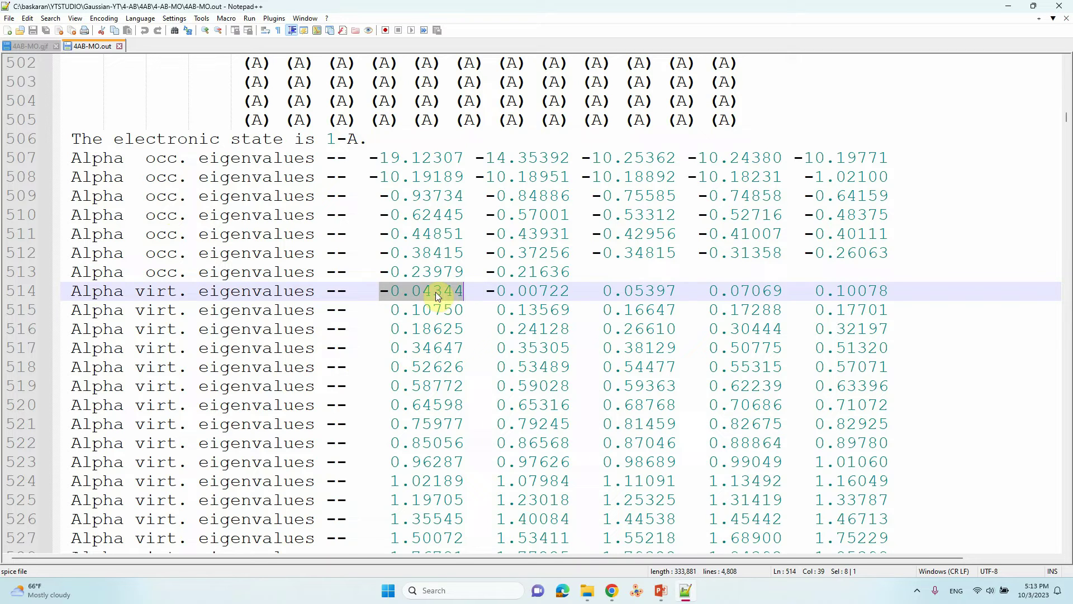
{"action": "left_click", "coordinate": [524, 271]}
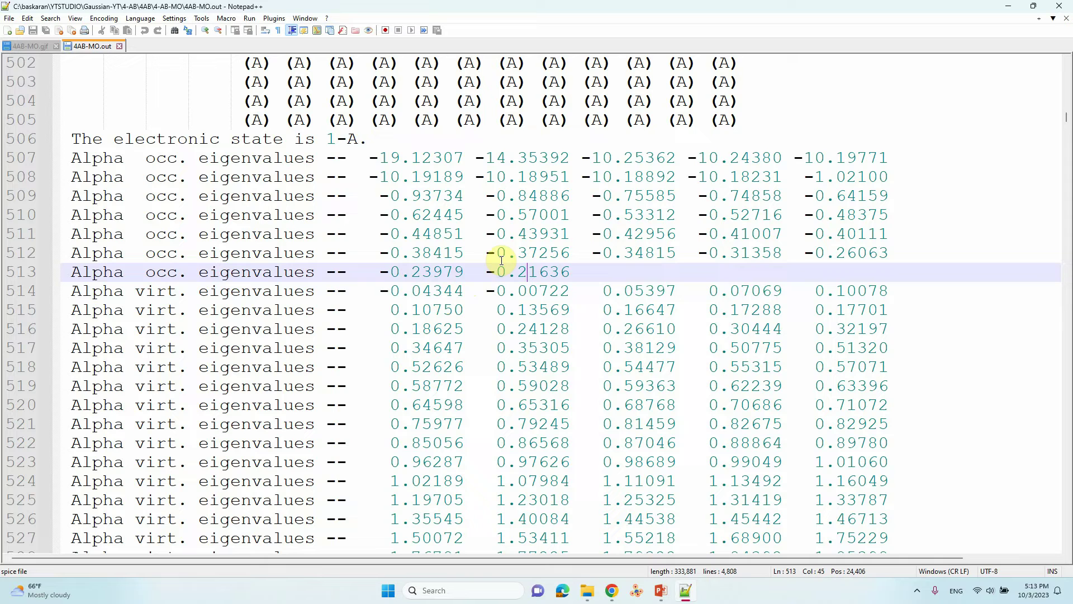
{"action": "left_click", "coordinate": [441, 290]}
Point out neighbouring eigenvalues -0.00722, -0.23979, -0.31358, -0.34815, 0.07069 and 0.10078.
{"action": "left_click", "coordinate": [509, 293]}
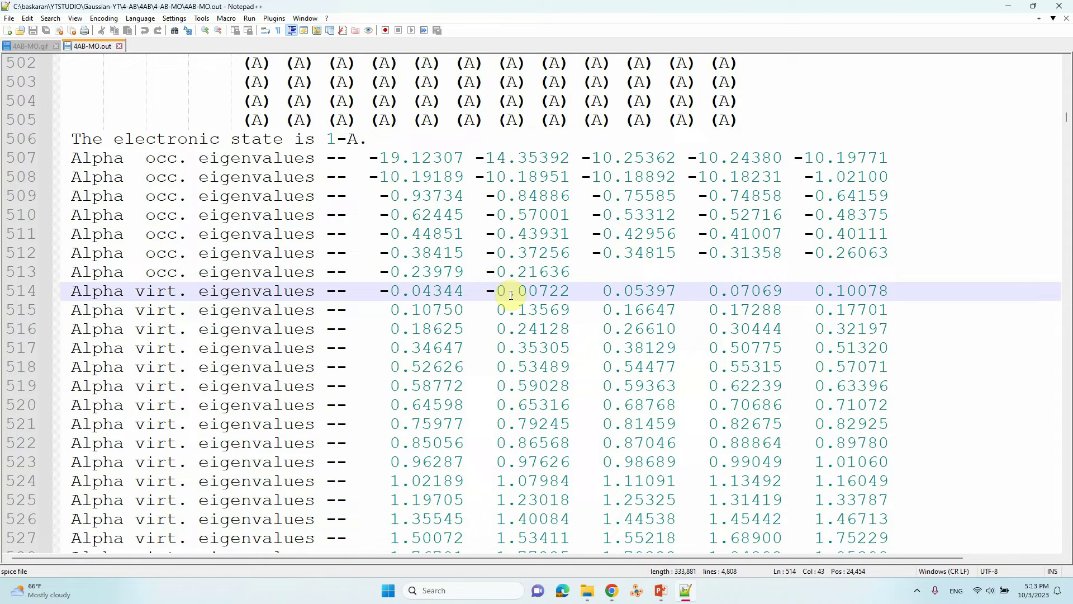
{"action": "left_click_drag", "start_coordinate": [485, 290], "coordinate": [570, 290]}
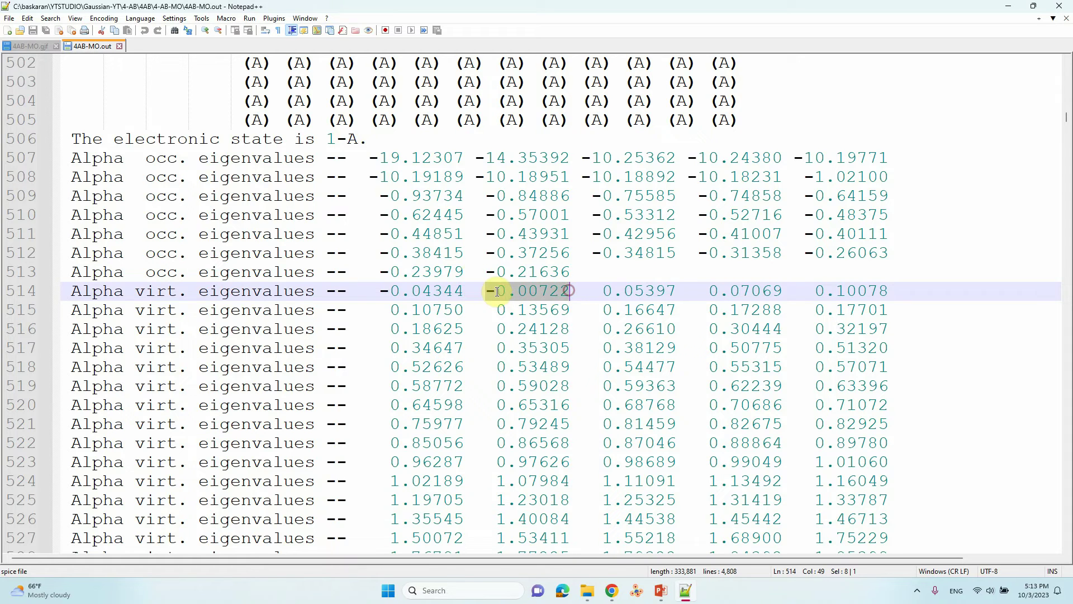
{"action": "left_click_drag", "start_coordinate": [464, 271], "coordinate": [382, 272]}
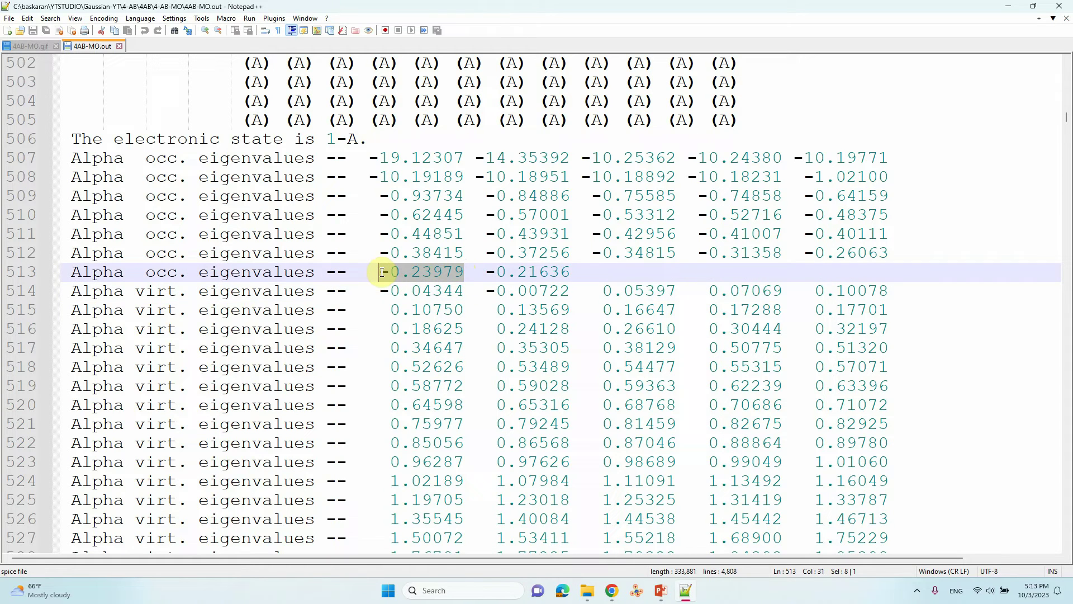
{"action": "left_click", "coordinate": [837, 252]}
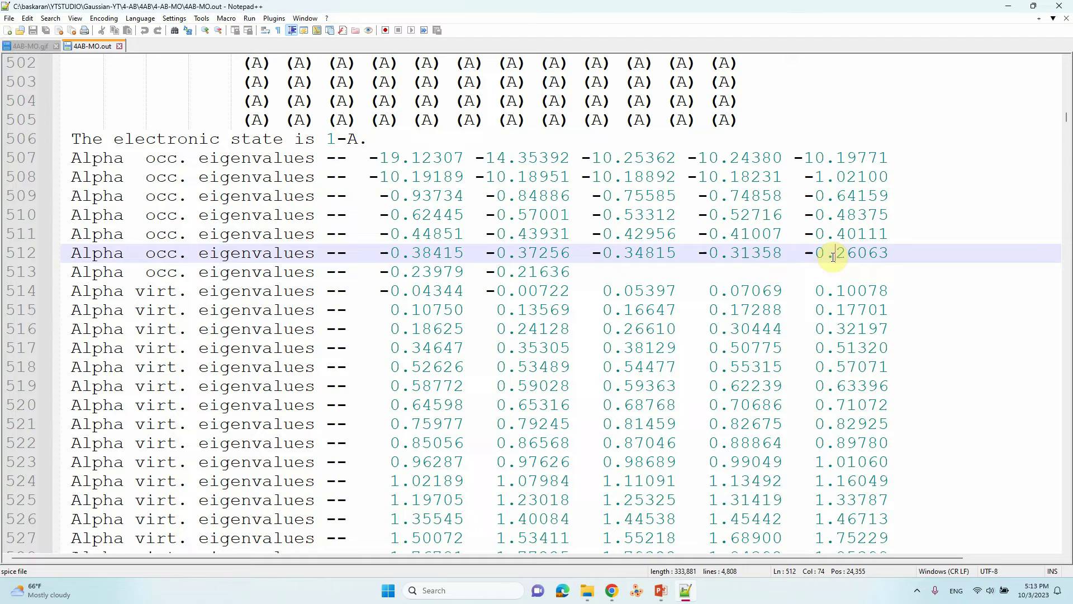
{"action": "left_click", "coordinate": [749, 253]}
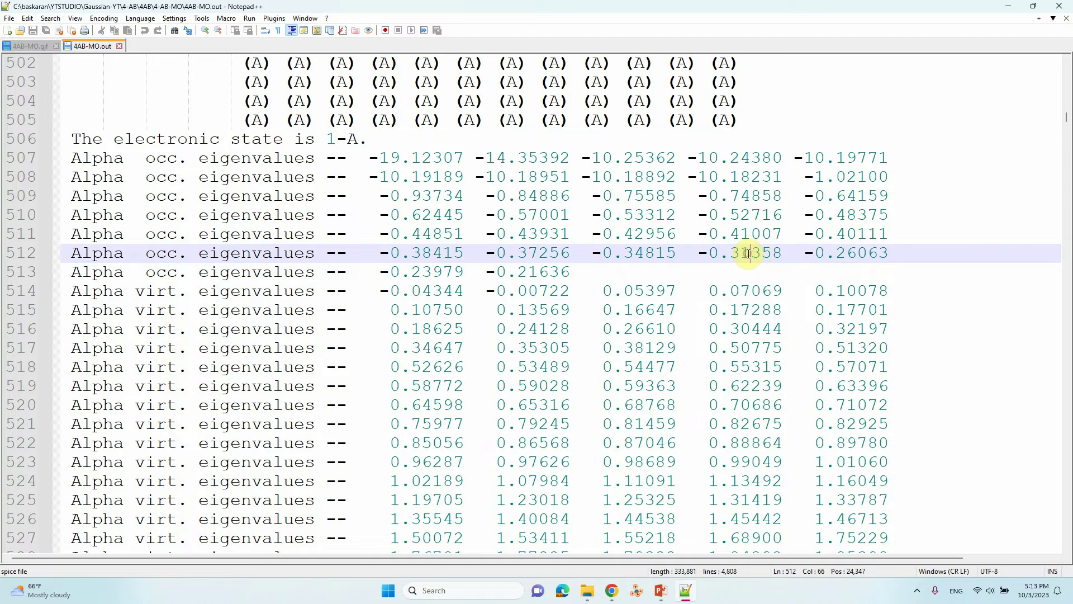
{"action": "left_click", "coordinate": [649, 253]}
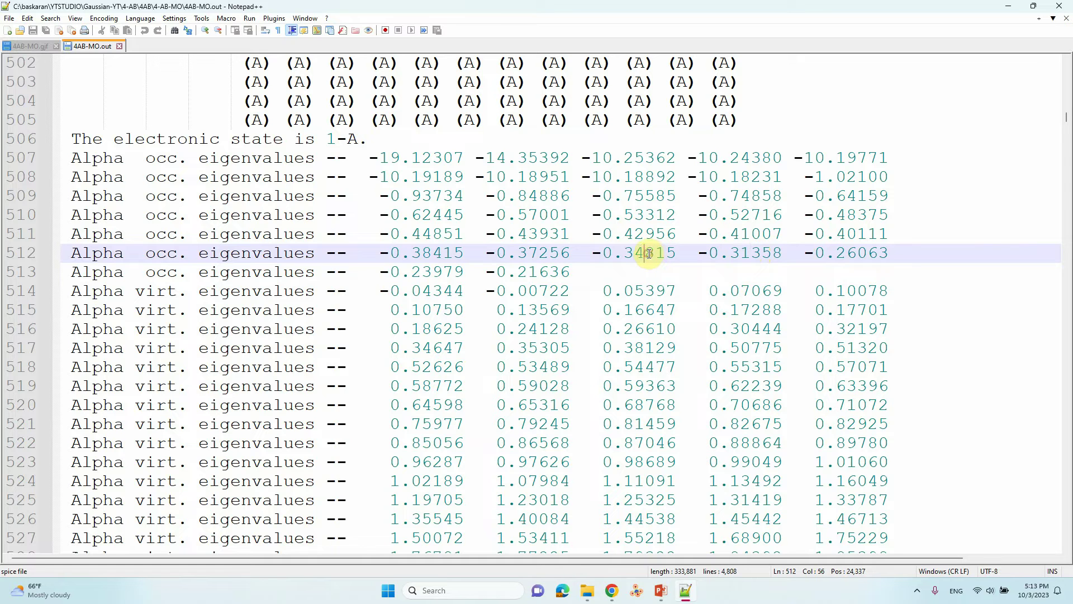
{"action": "left_click", "coordinate": [437, 291]}
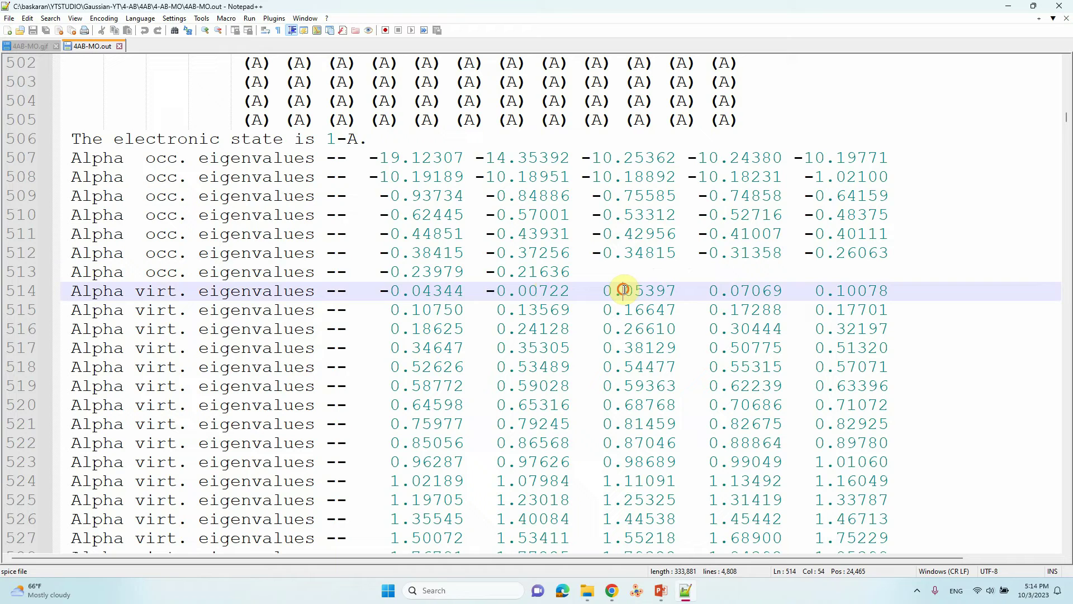
{"action": "left_click", "coordinate": [743, 290]}
{"action": "left_click", "coordinate": [836, 290]}
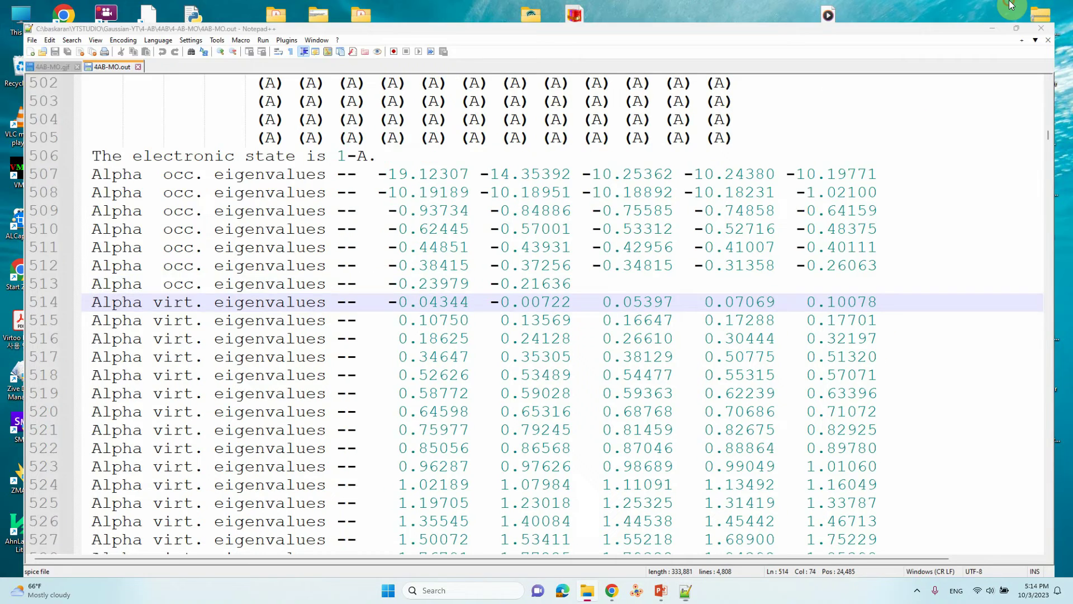
Minimize Notepad++ and show PowerPoint slide 3 with the HOMO–LUMO gap calculation.
{"action": "left_click", "coordinate": [1010, 7]}
{"action": "left_click", "coordinate": [662, 592]}
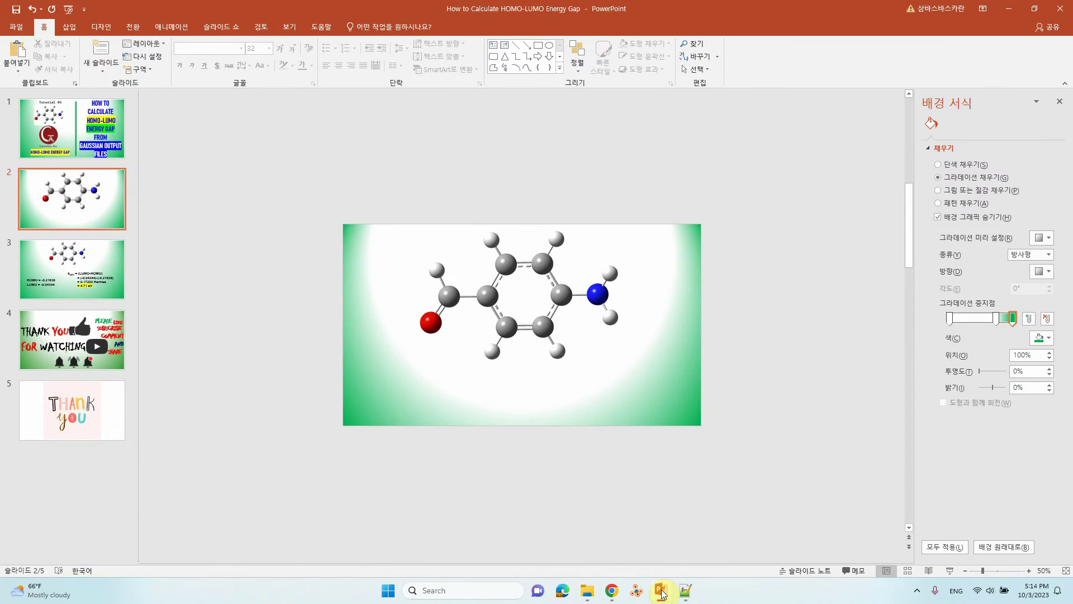
{"action": "left_click", "coordinate": [80, 269]}
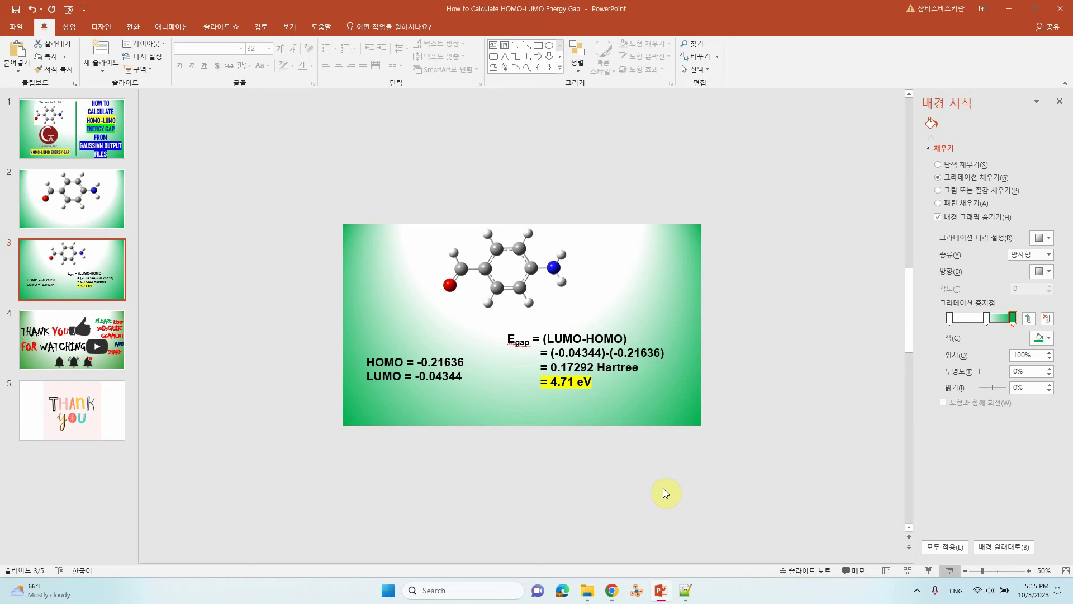
Maximize the energy converter page and clear its Hartrees field.
{"action": "left_click", "coordinate": [613, 591]}
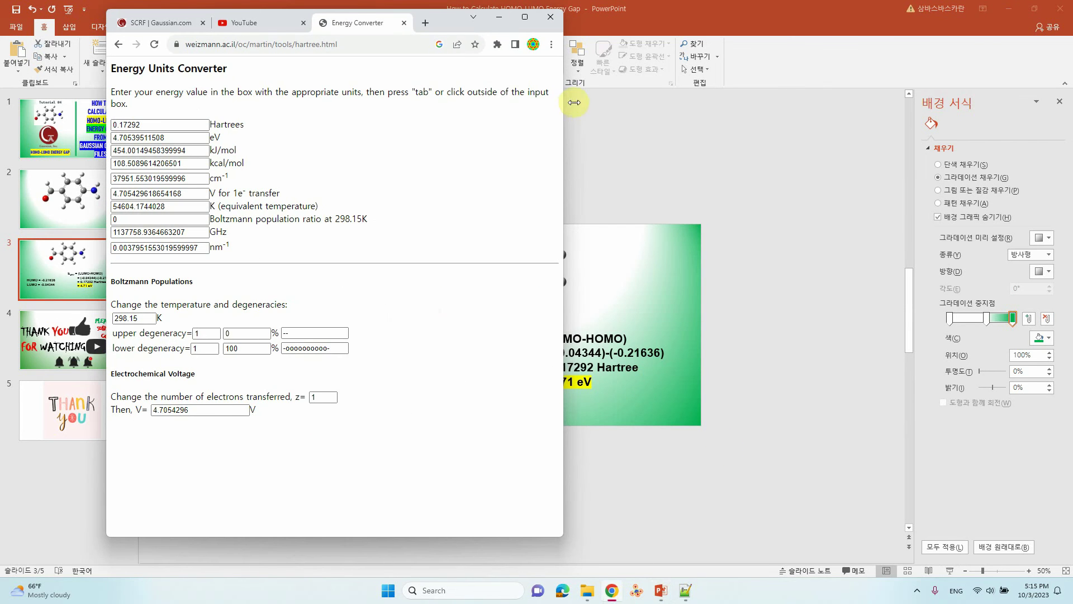
{"action": "left_click", "coordinate": [525, 17]}
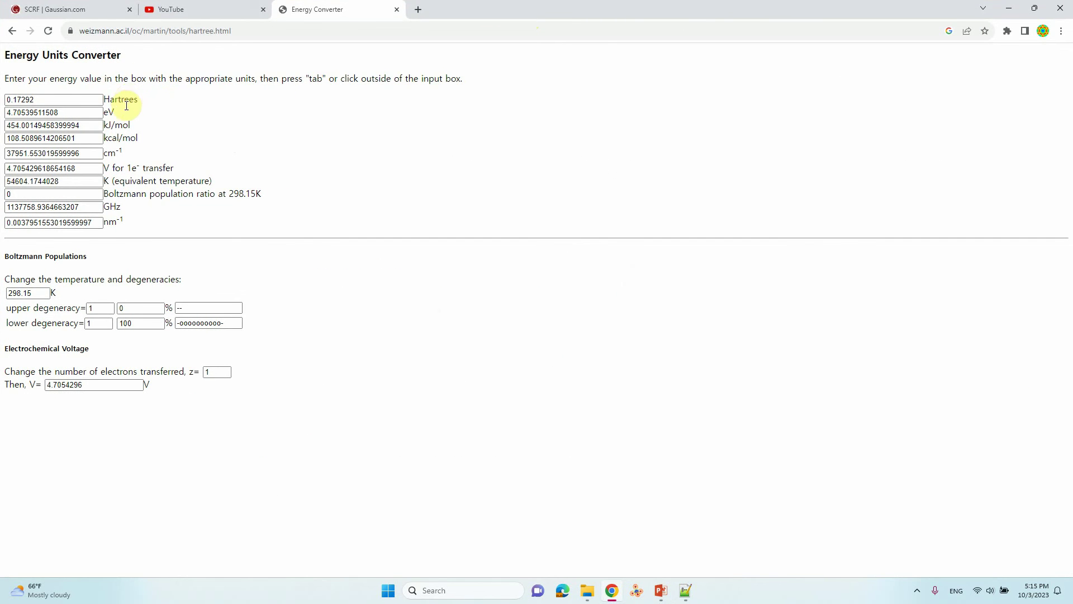
{"action": "scroll", "coordinate": [122, 115], "scroll_direction": "up", "scroll_amount": 4, "text": "ctrl"}
{"action": "scroll", "coordinate": [121, 114], "scroll_direction": "down", "scroll_amount": 1, "text": "ctrl"}
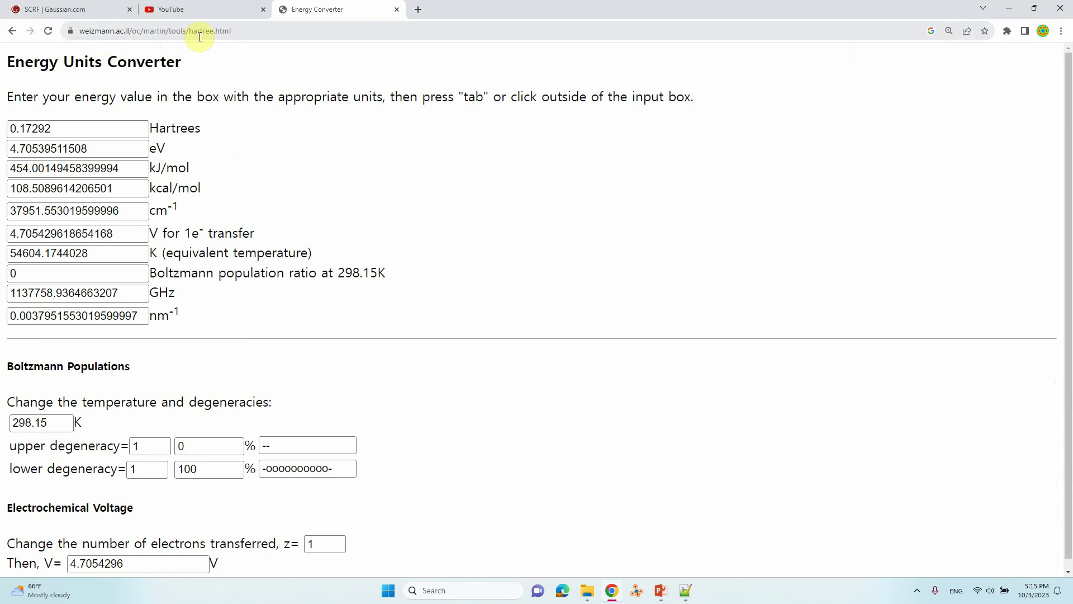
{"action": "left_click_drag", "start_coordinate": [80, 123], "coordinate": [9, 127]}
{"action": "key", "text": "ctrl+c"}
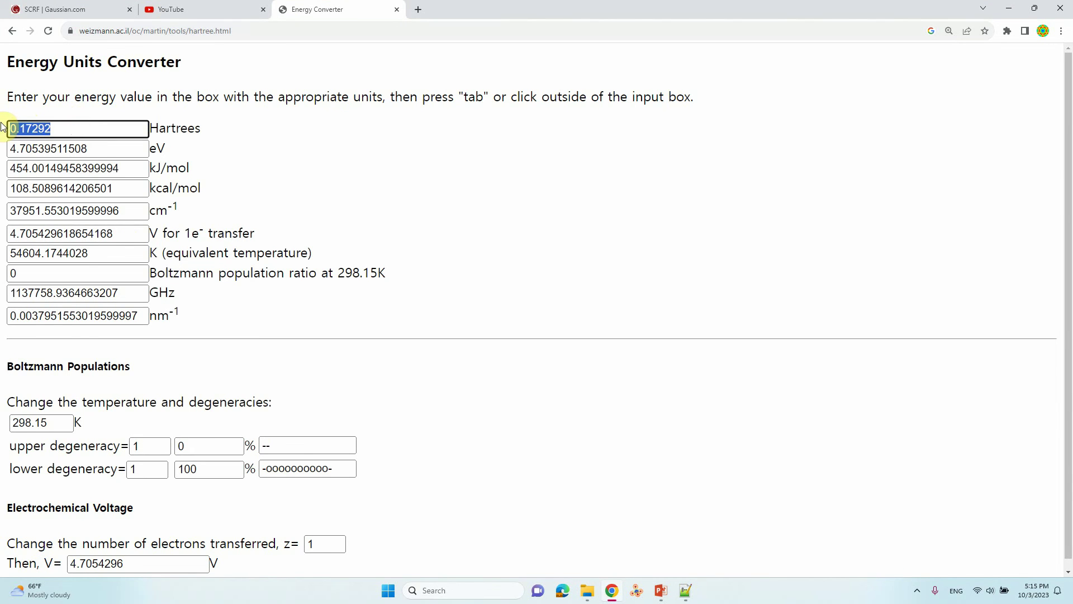
{"action": "left_click", "coordinate": [64, 128]}
{"action": "key", "text": "BackSpace"}
{"action": "key", "text": "Tab"}
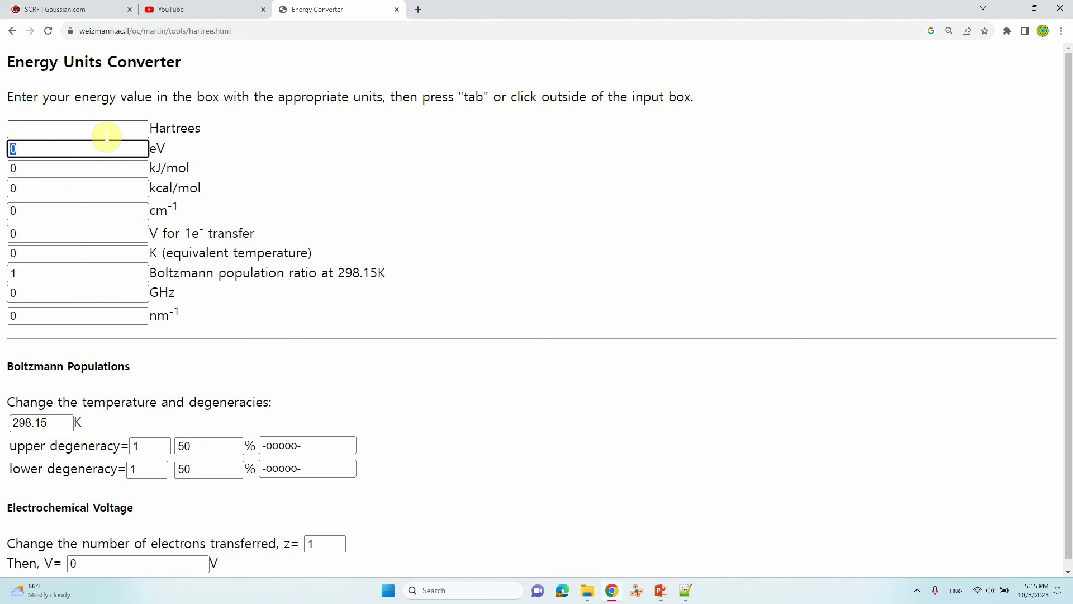
Paste 0.17292 into Hartrees and read the converted 4.70539511508 eV.
{"action": "left_click", "coordinate": [82, 127]}
{"action": "key", "text": "ctrl+v"}
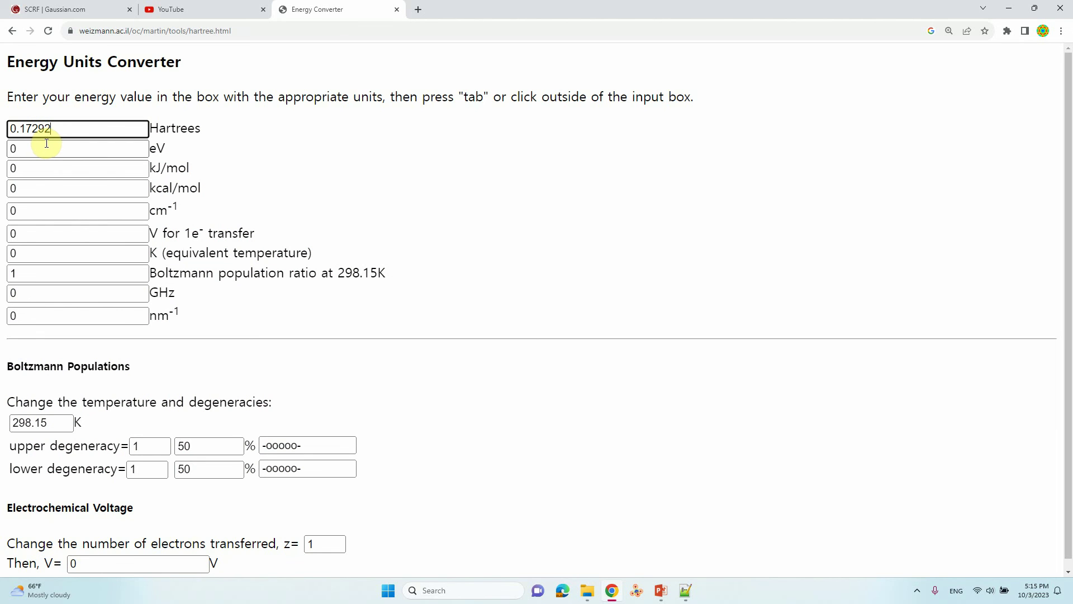
{"action": "double_click", "coordinate": [46, 143]}
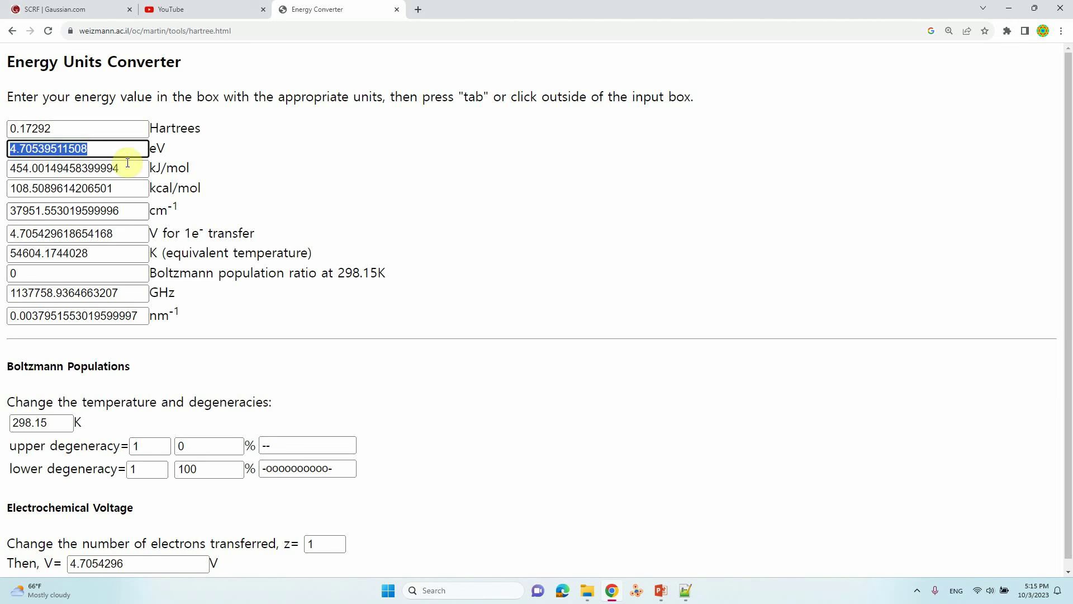
{"action": "left_click", "coordinate": [65, 149]}
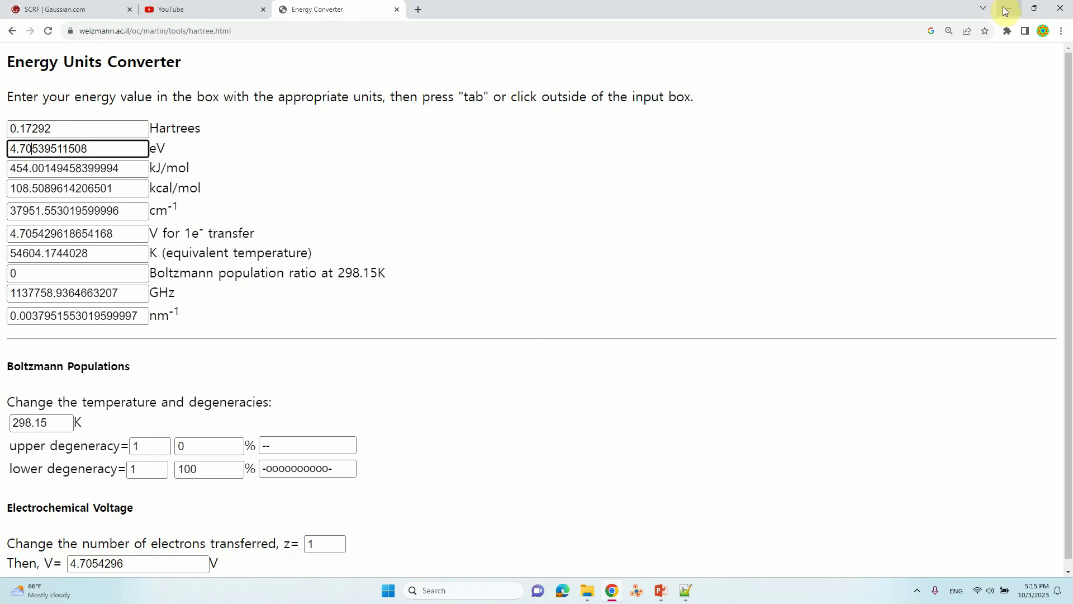
Minimize the Chrome converter to bring back PowerPoint slide 3 showing the 4.71 eV gap.
{"action": "left_click", "coordinate": [1008, 9]}
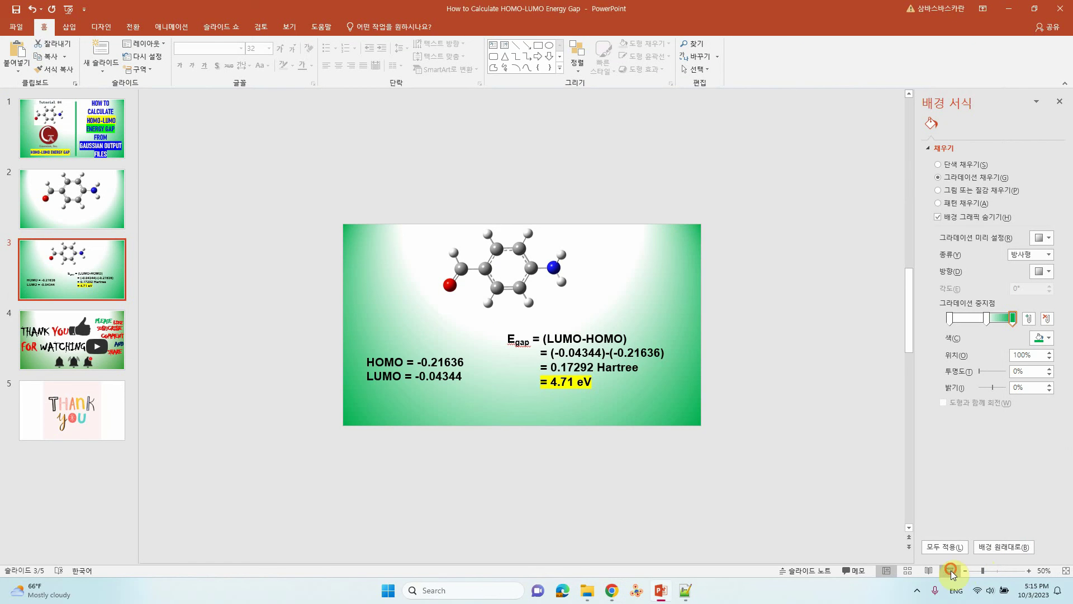